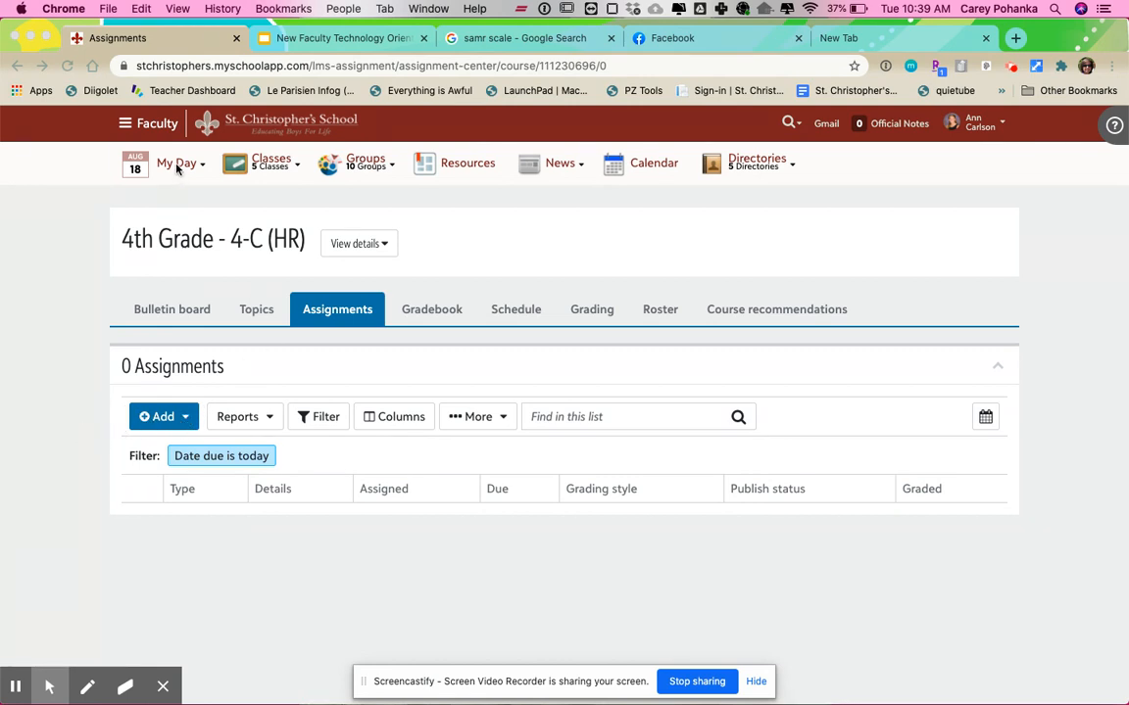
Start a new assignment for the 4th Grade - 4-C class and title it "Ignore This Assignment"
mouse_move(162, 189)
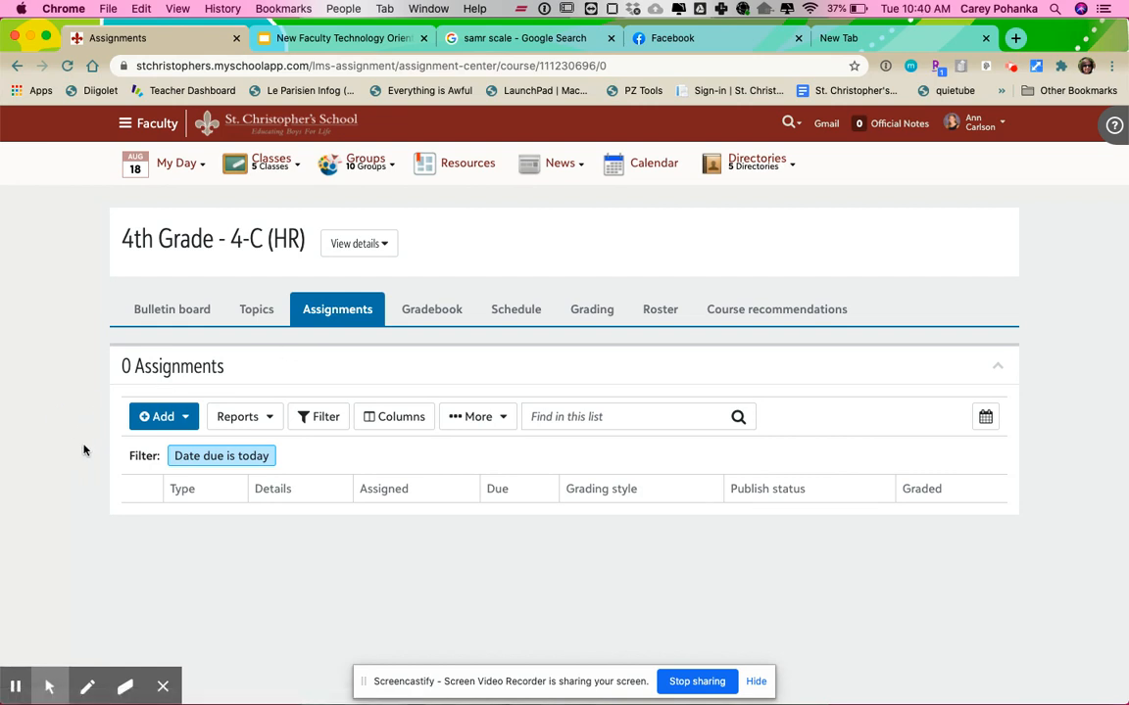
left_click(167, 417)
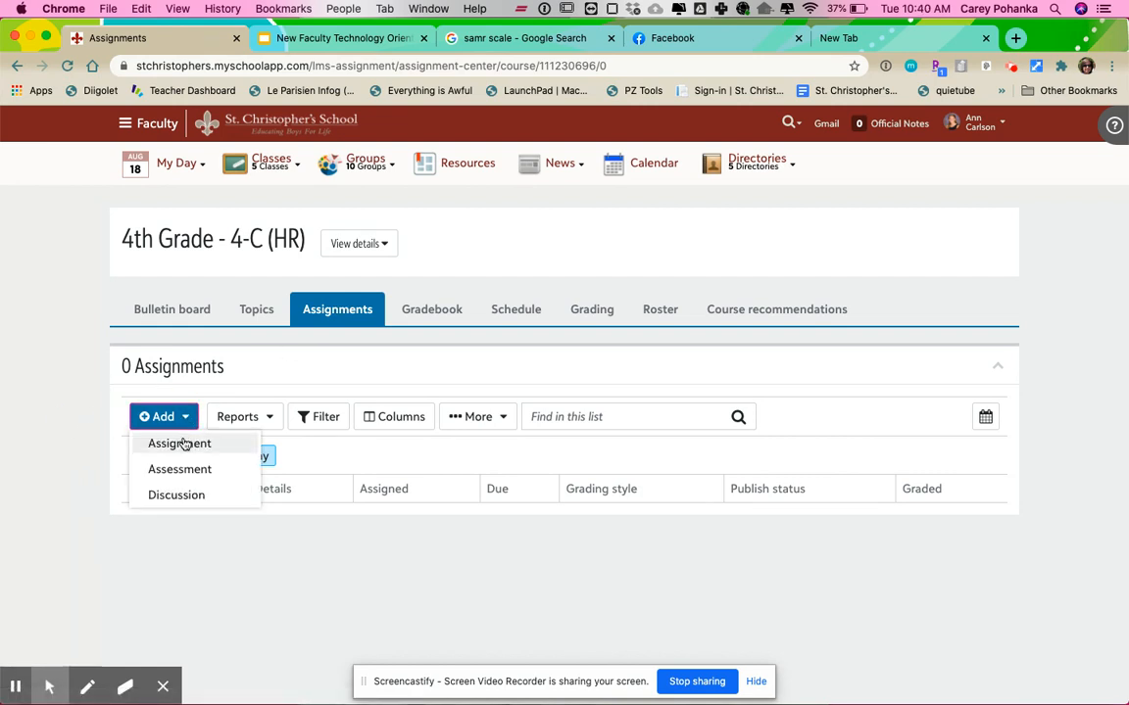
left_click(182, 444)
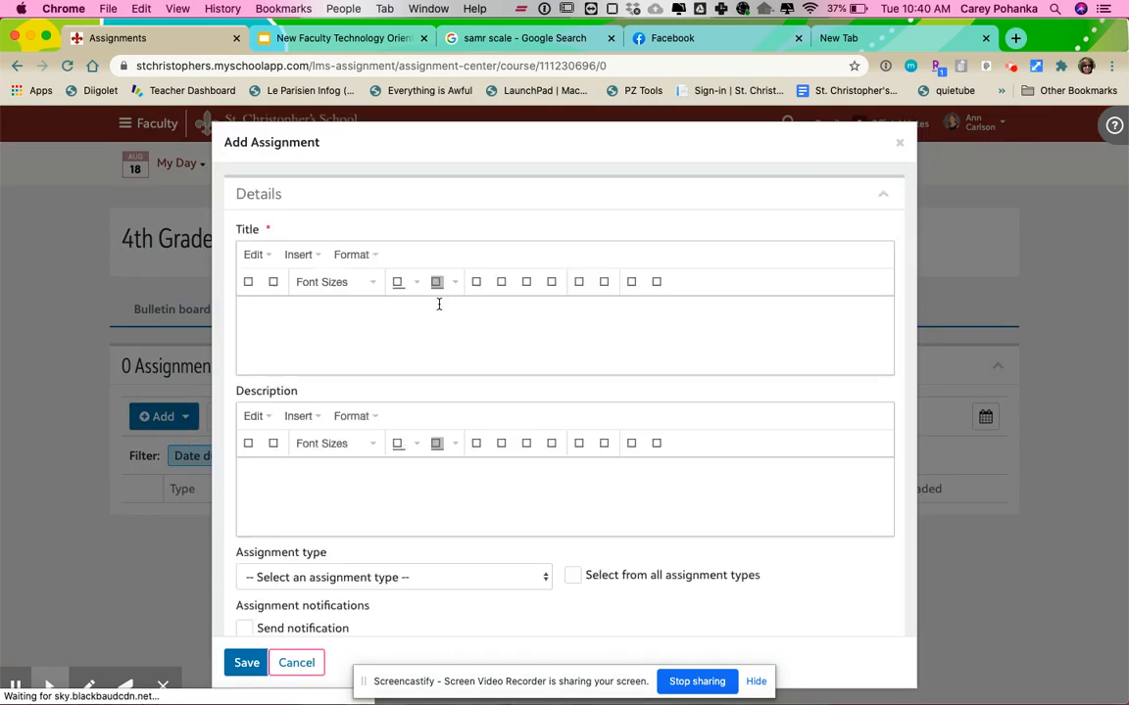
left_click(263, 325)
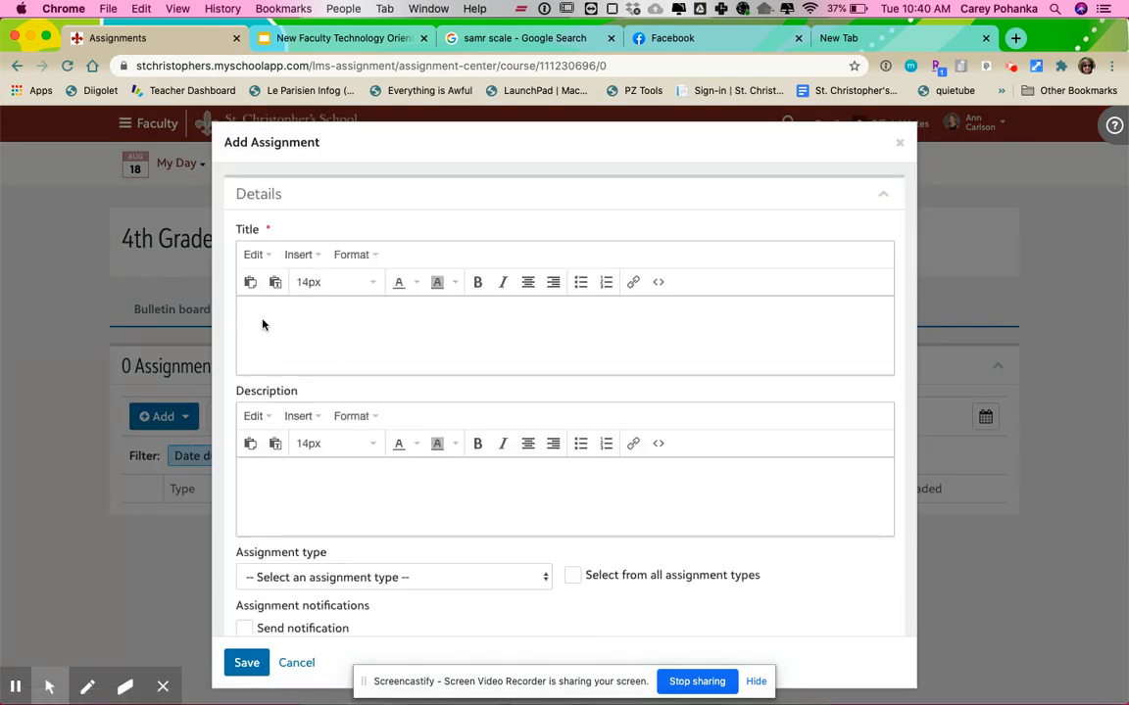
type("Ignore This Assignment")
Examine the title and description fields and the source code behind each, making no changes
scroll(393, 490, "down", 3)
scroll(395, 431, "up", 2)
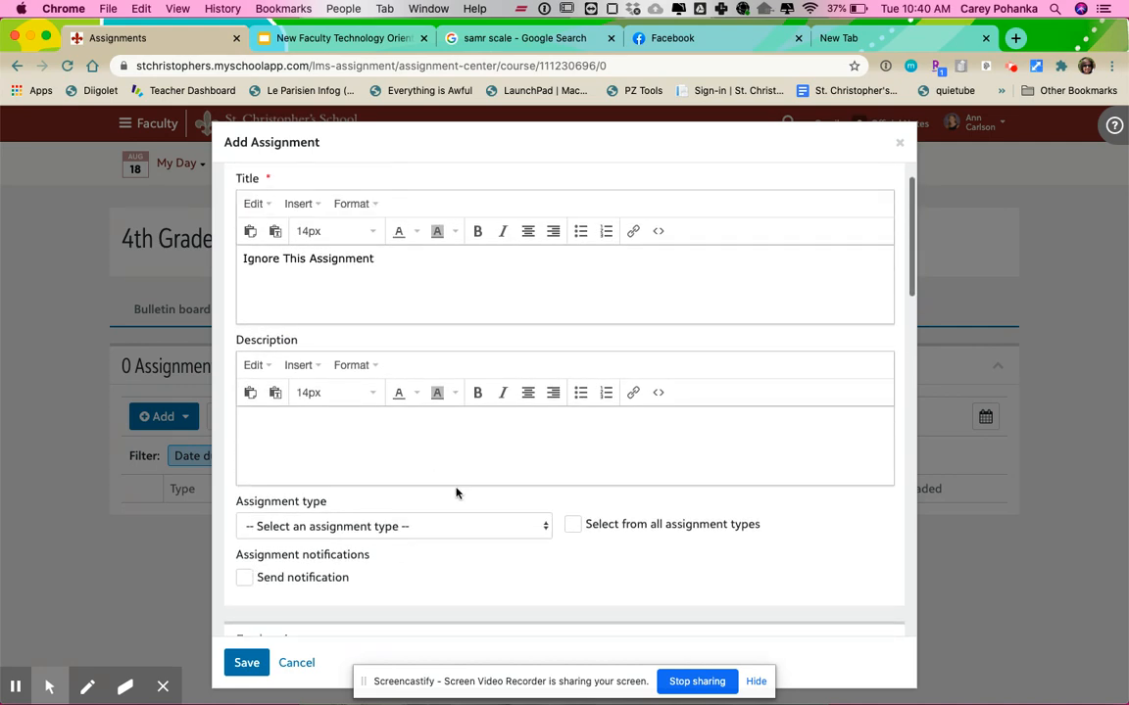
scroll(456, 490, "down", 3)
scroll(419, 336, "up", 2)
scroll(376, 296, "up", 1)
scroll(294, 250, "up", 2)
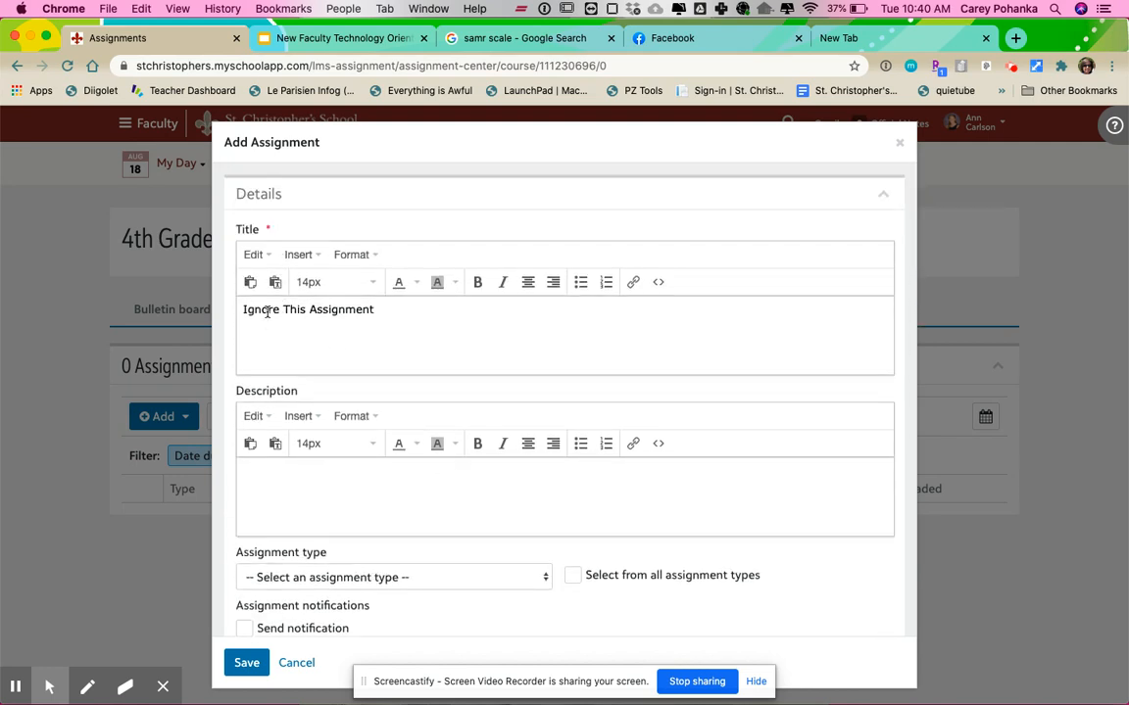
triple_click(265, 312)
left_click(277, 342)
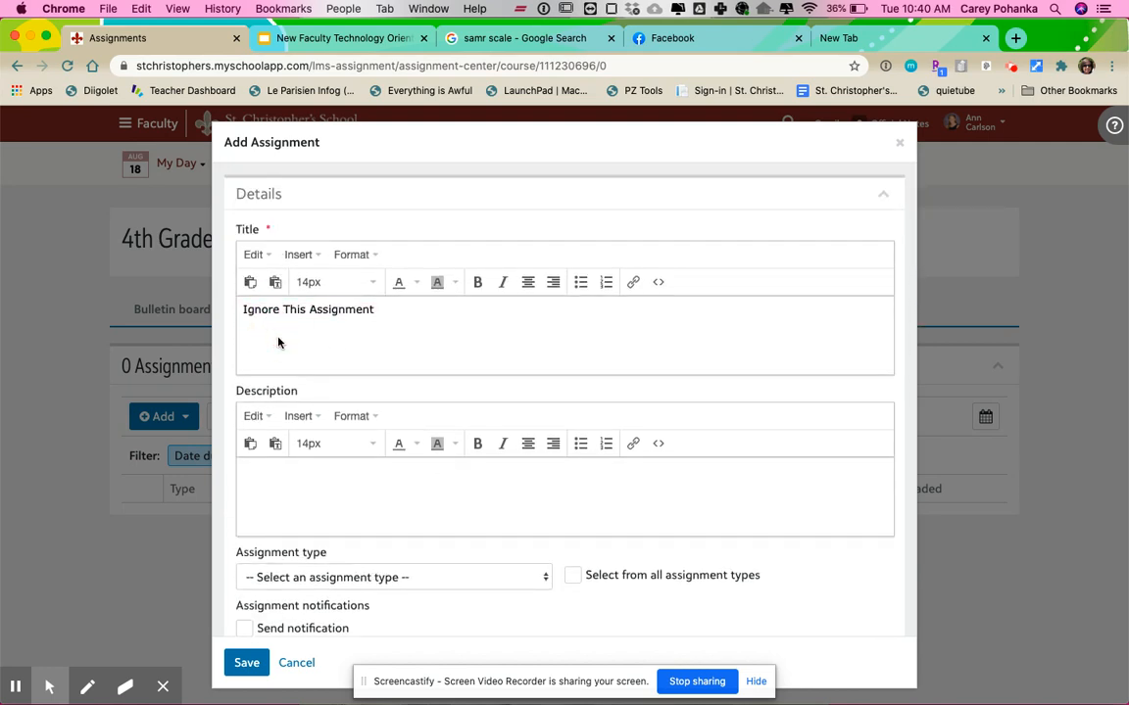
left_click(274, 494)
left_click(660, 281)
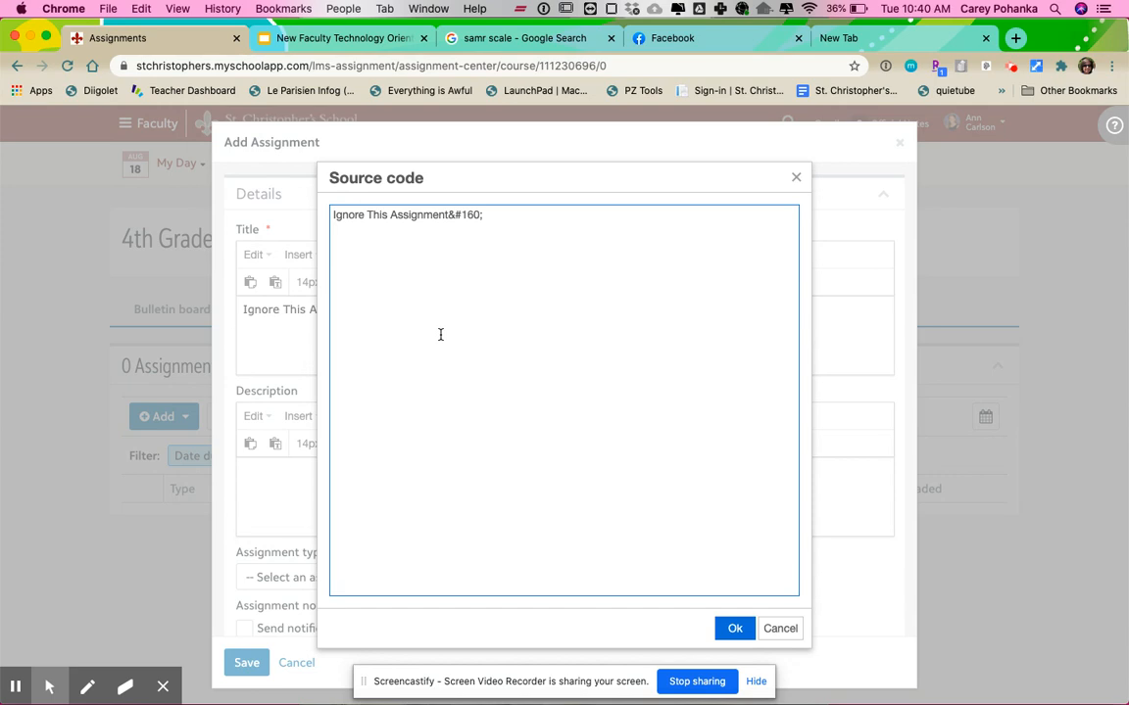
left_click(796, 177)
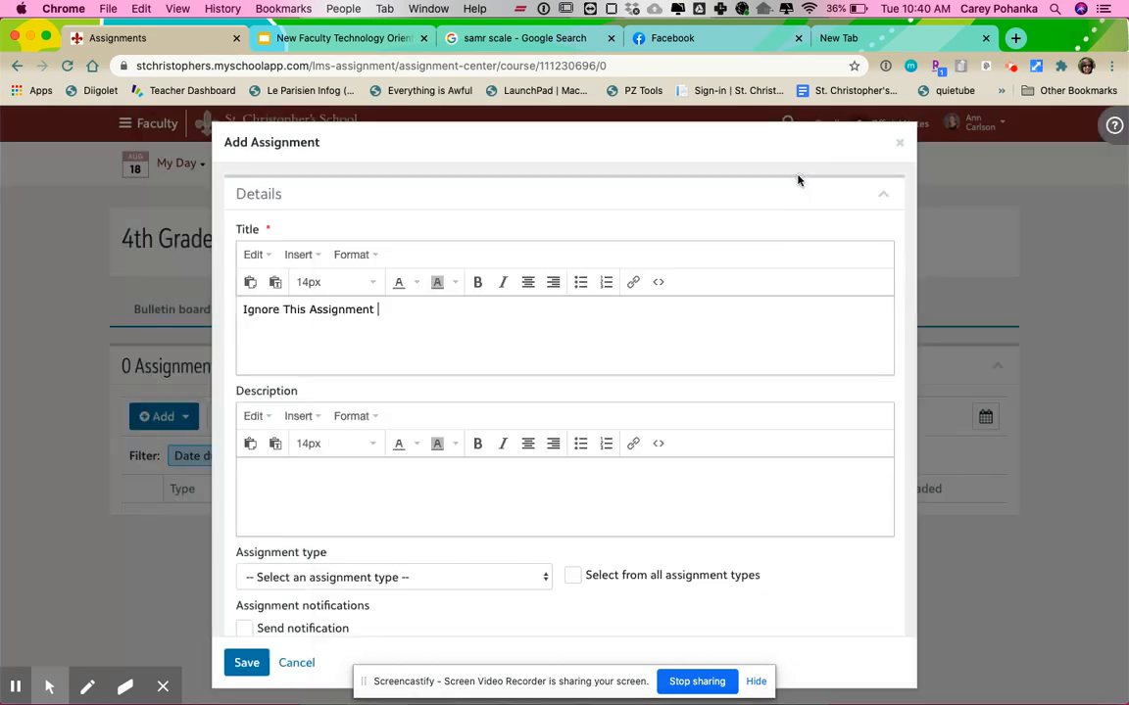
left_click(660, 447)
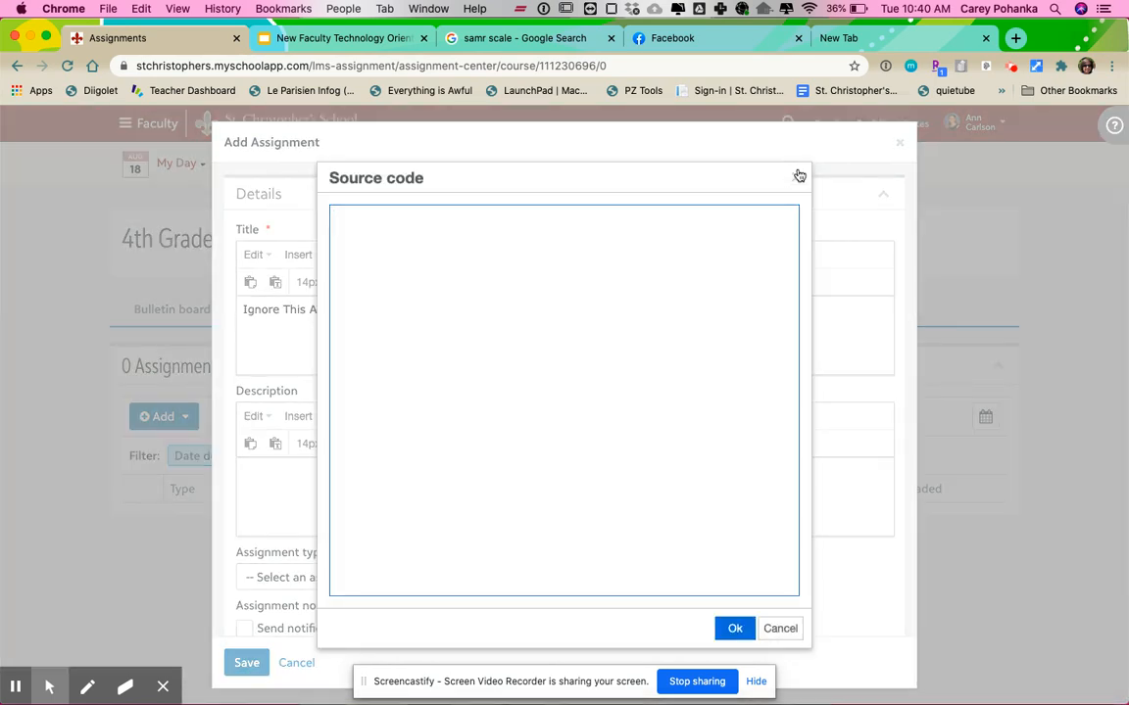
left_click(799, 176)
Check which assignment types are offered by default for this class
scroll(411, 501, "down", 5)
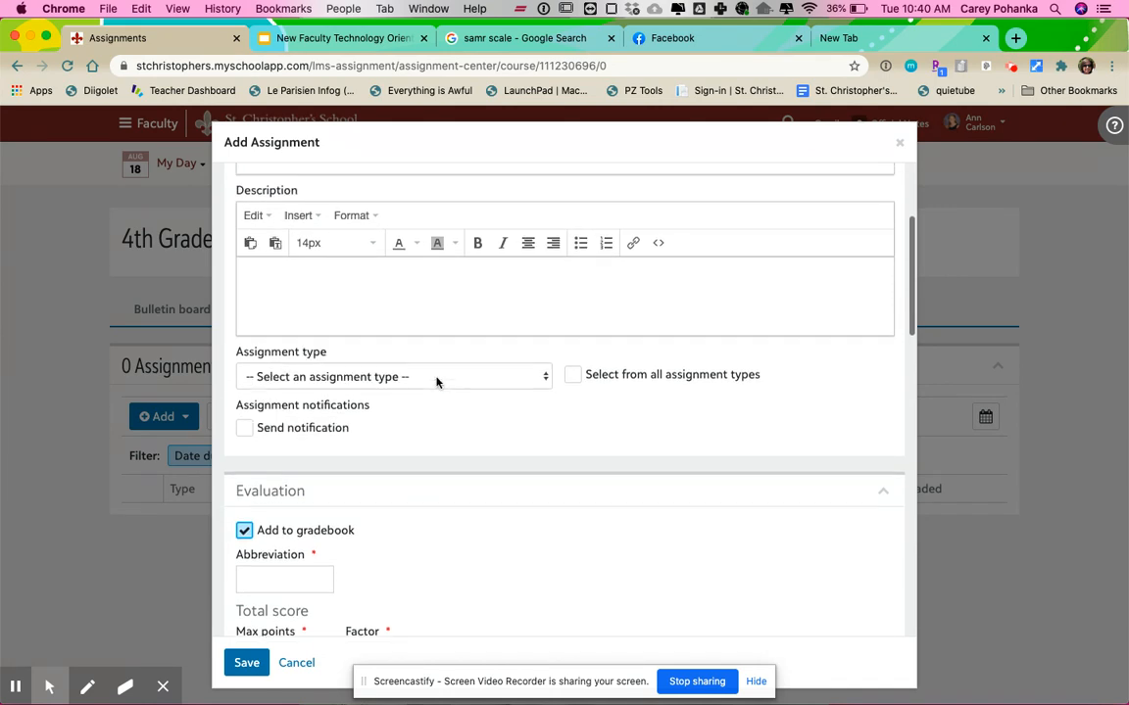
scroll(436, 382, "up", 2)
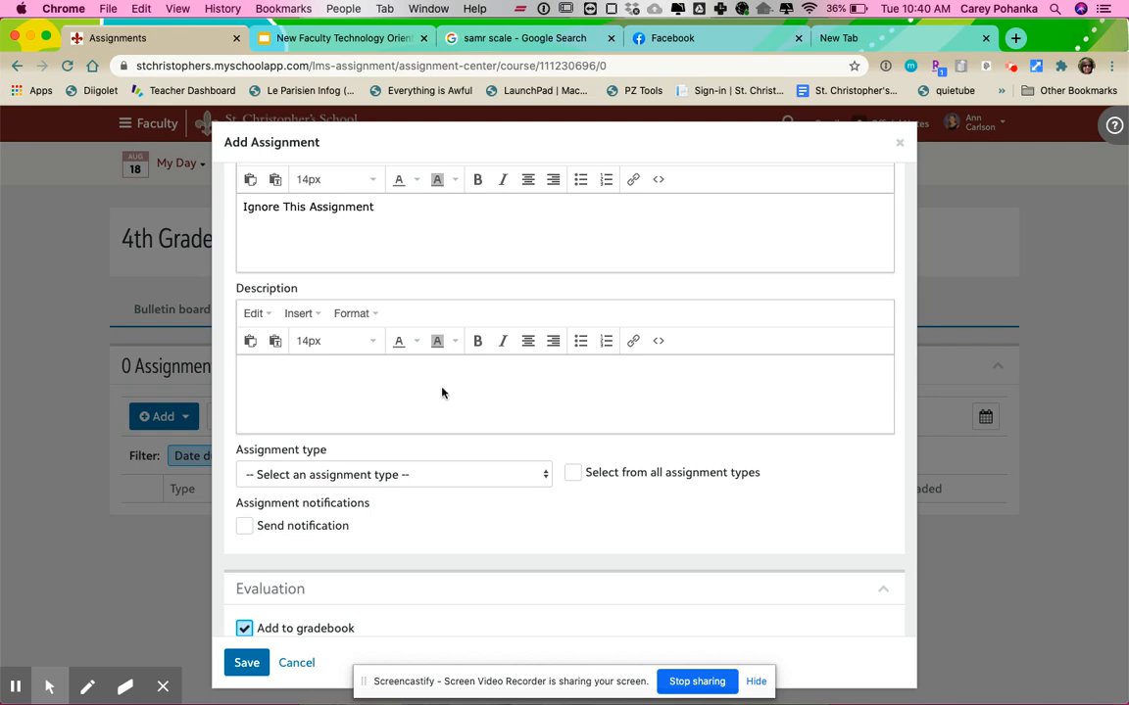
scroll(441, 398, "down", 2)
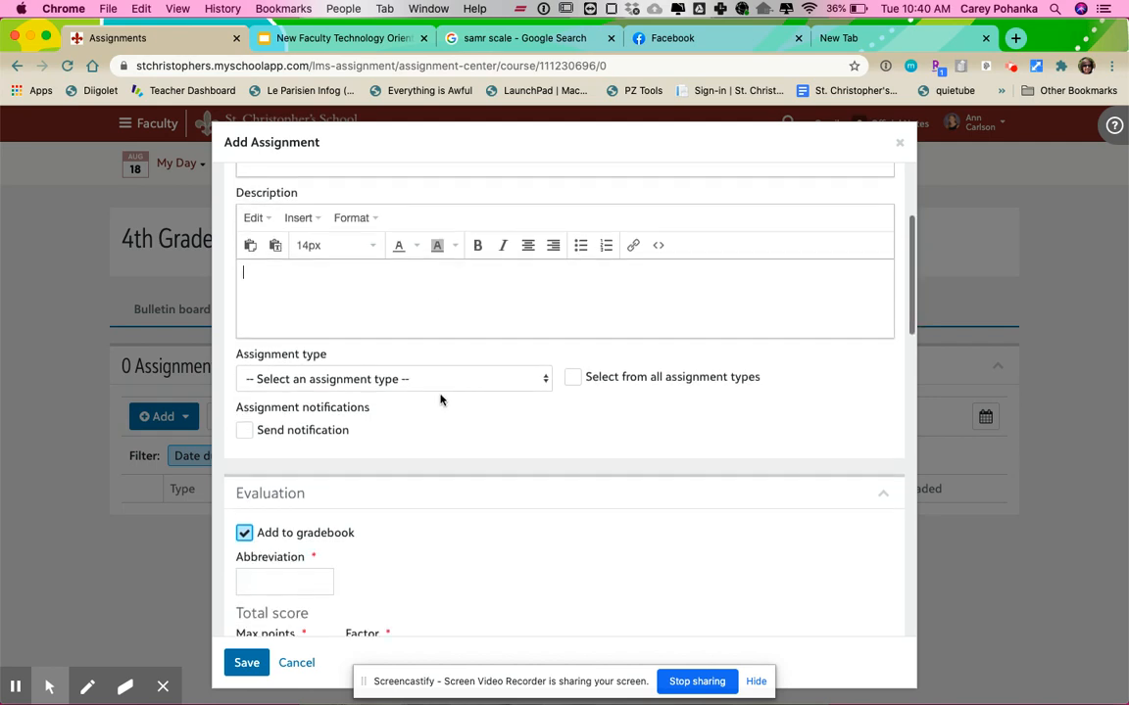
left_click(517, 380)
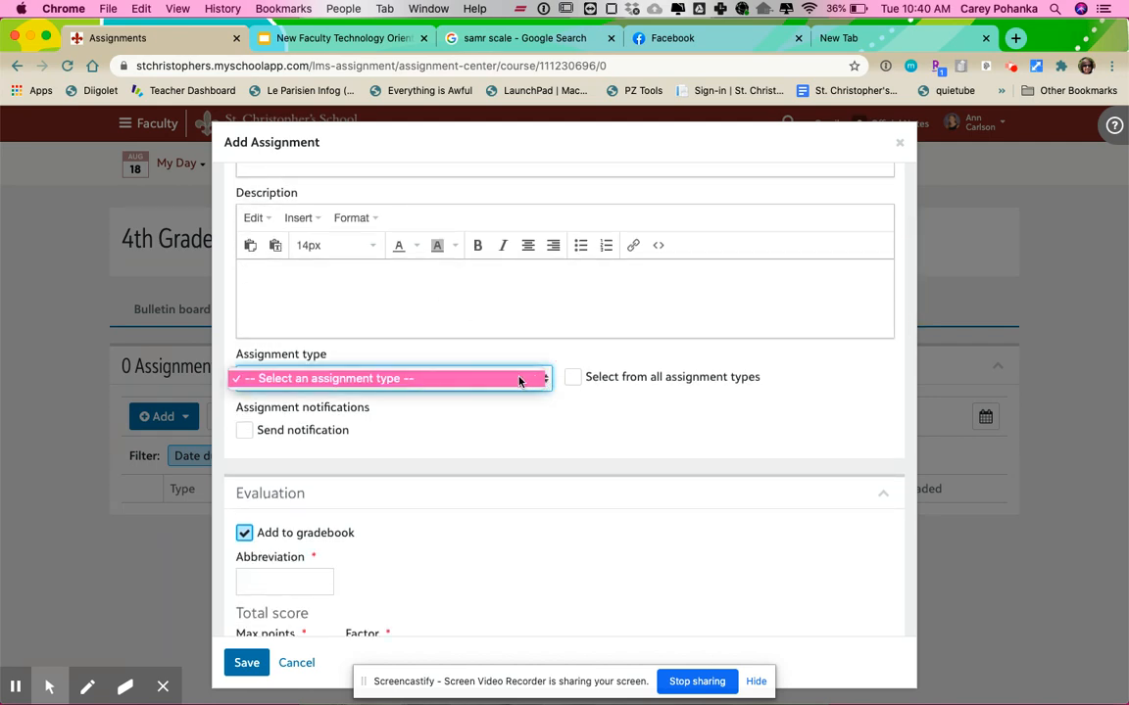
left_click(519, 380)
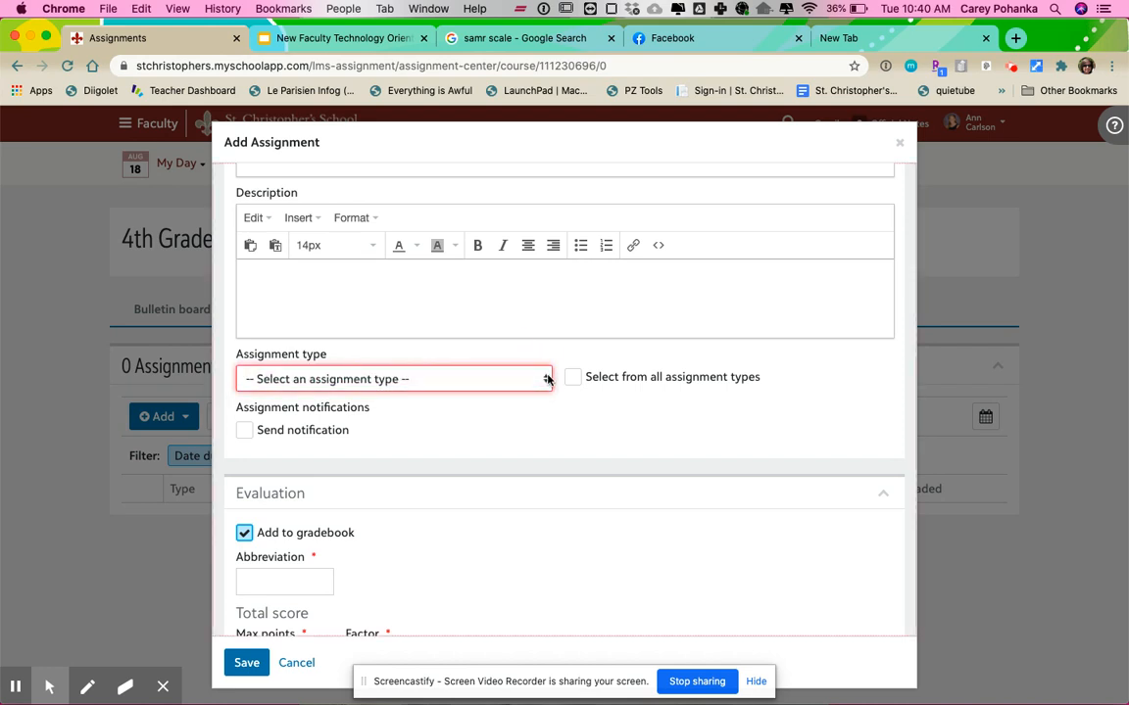
left_click(517, 381)
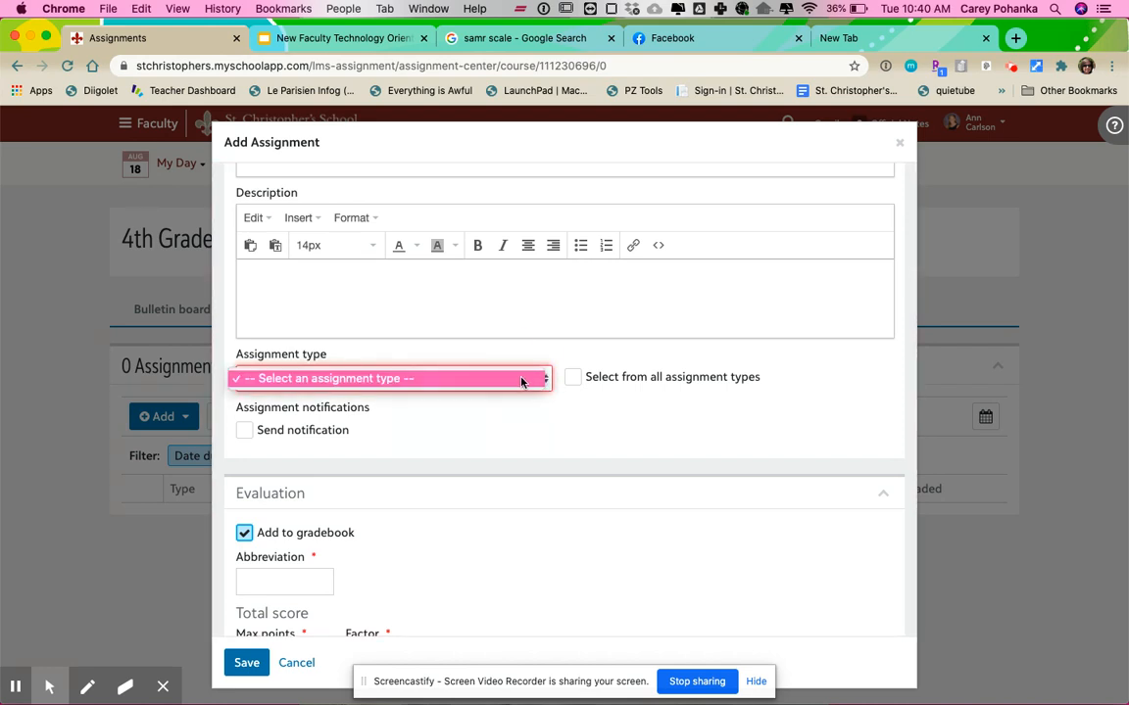
left_click(574, 431)
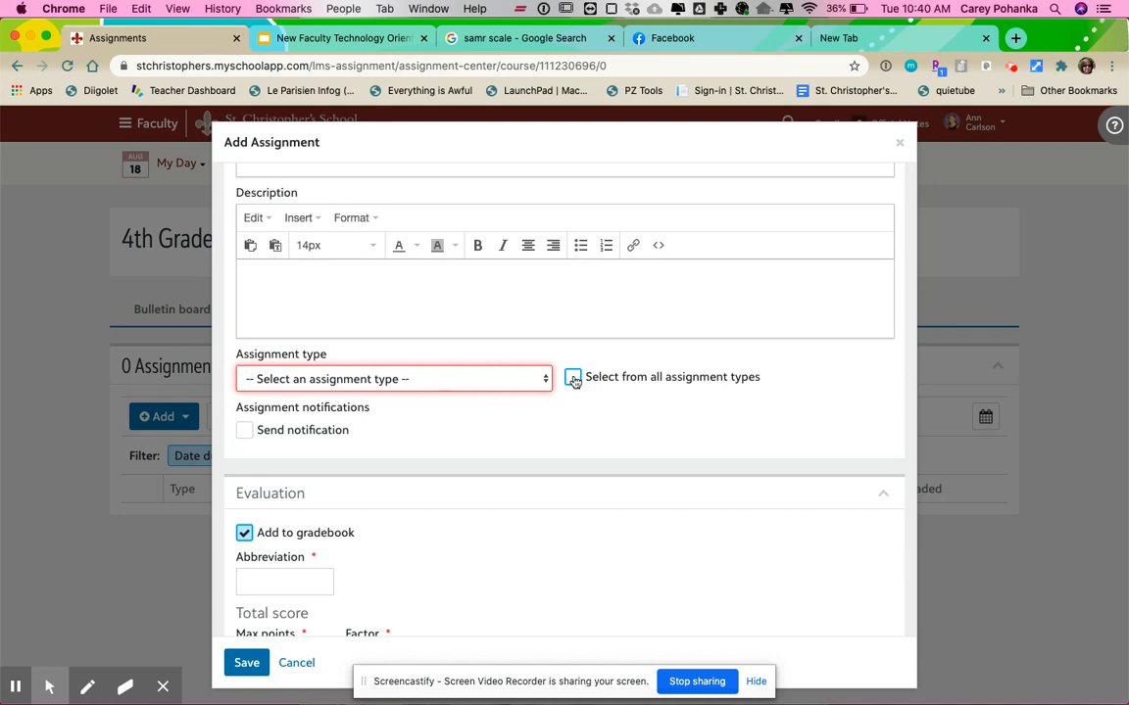
Allow selection from all assignment types and set the assignment type to Participation (GB)
left_click(574, 381)
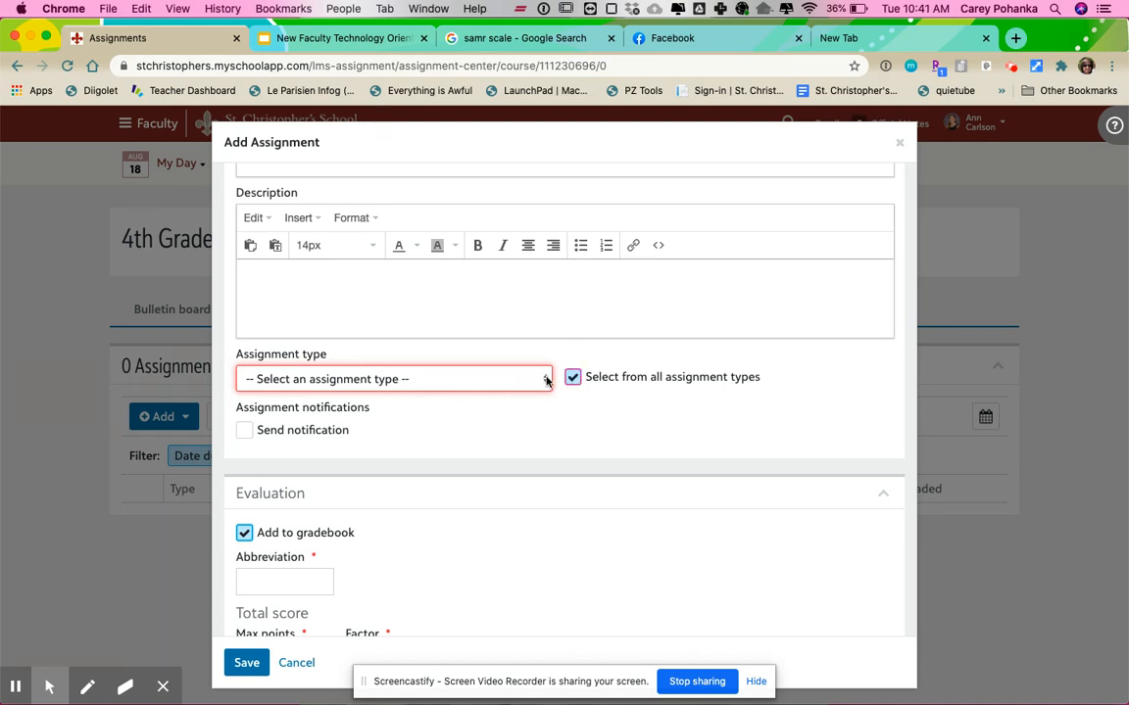
left_click(546, 379)
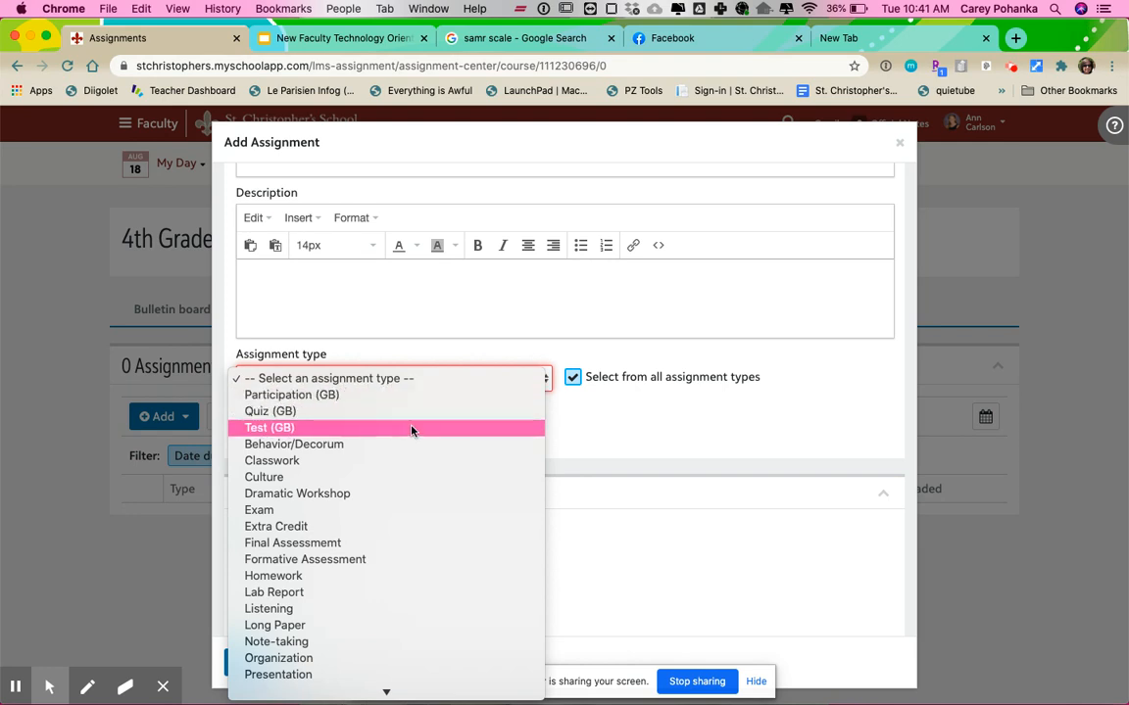
left_click(600, 420)
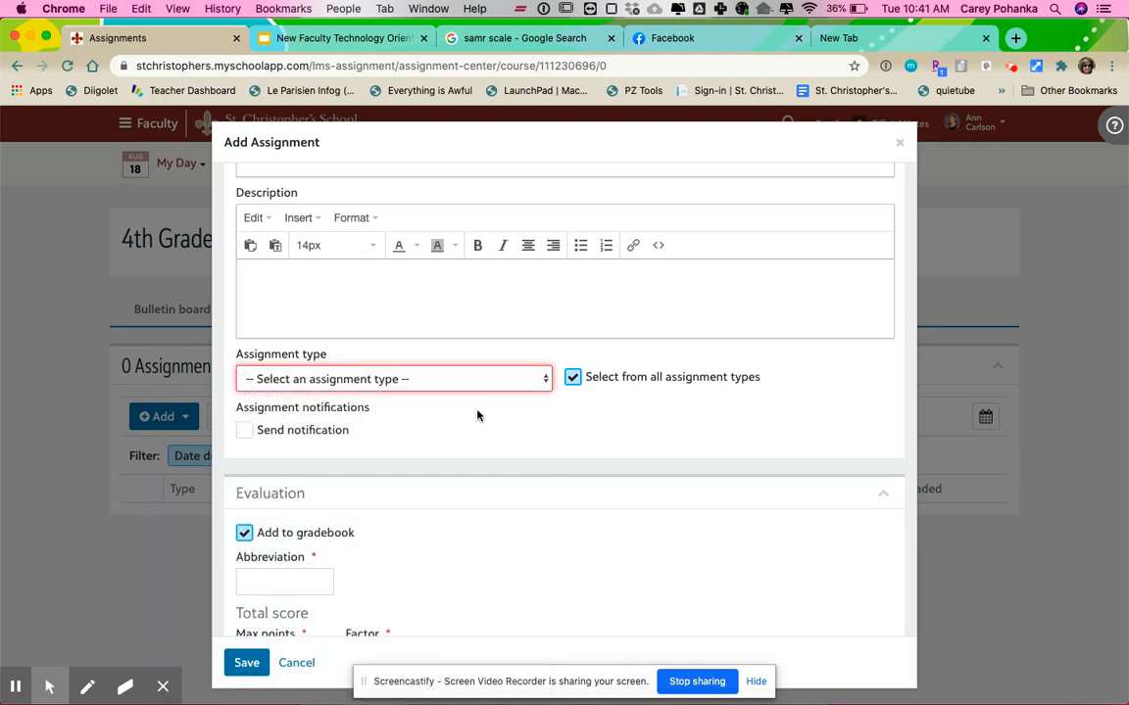
left_click(545, 378)
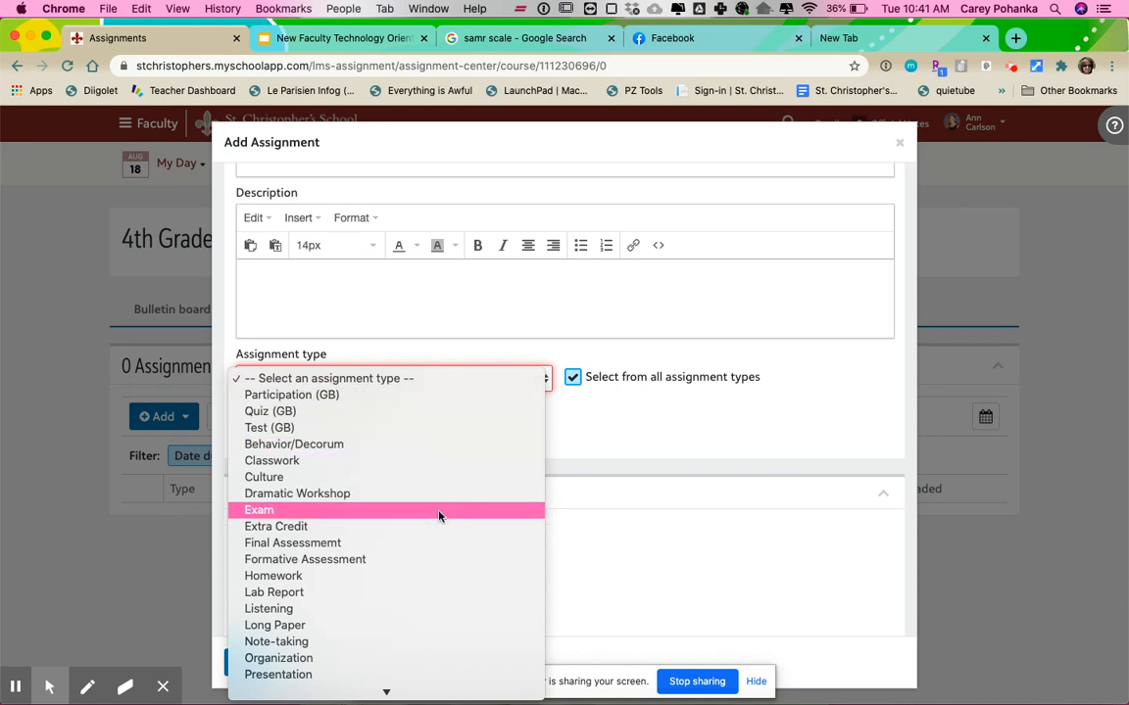
left_click(585, 424)
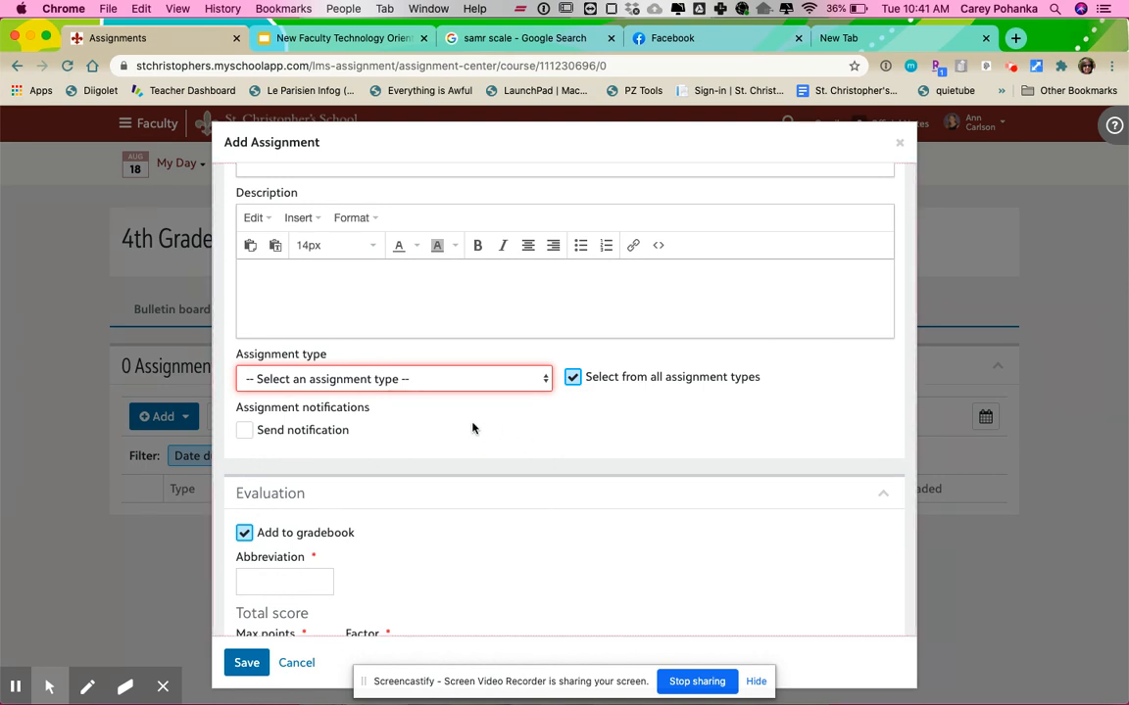
left_click(544, 389)
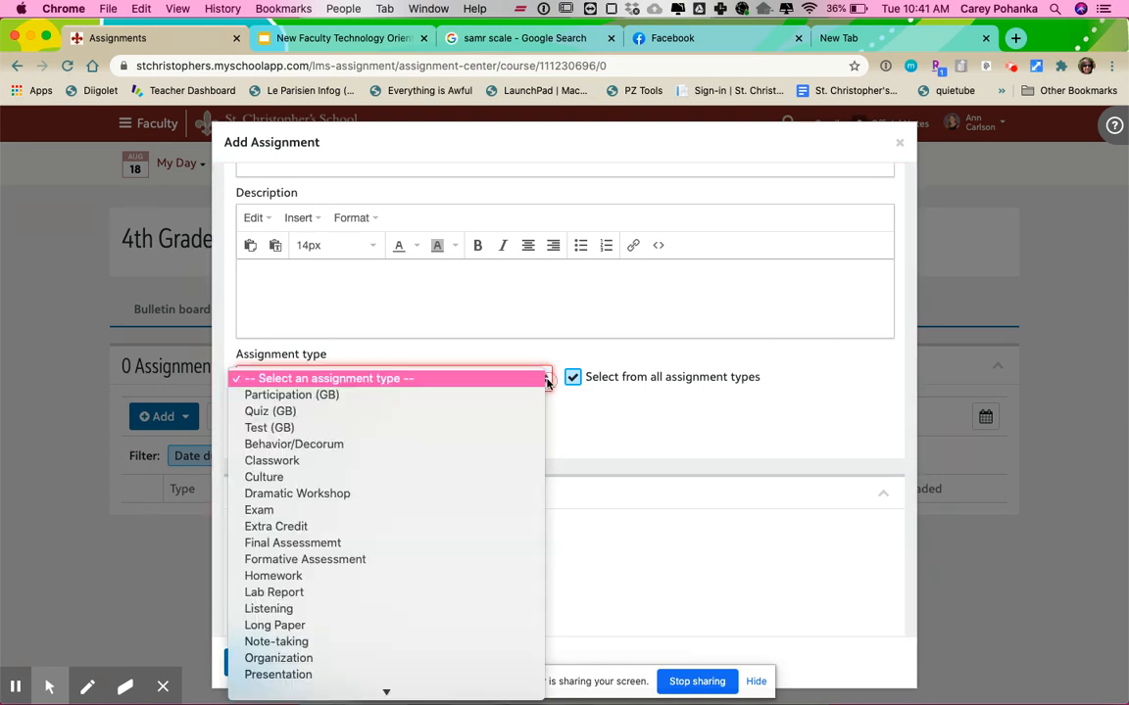
left_click(504, 395)
left_click(460, 422)
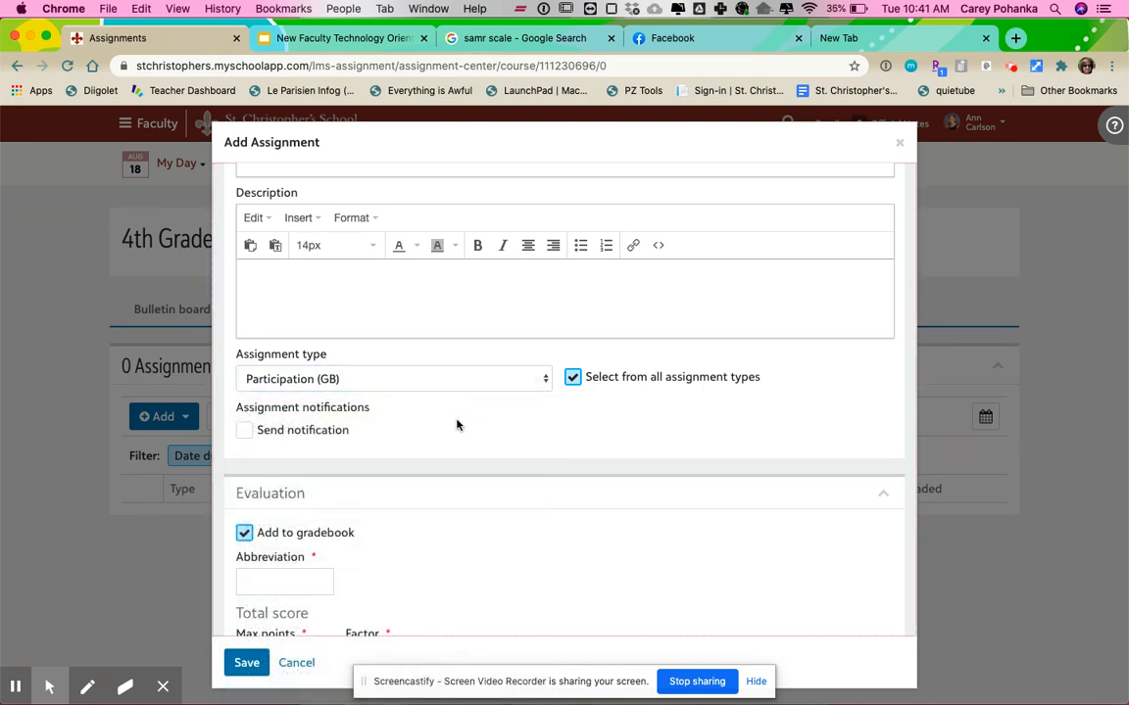
Exclude the assignment from the gradebook and include it again
scroll(470, 422, "down", 3)
scroll(477, 422, "down", 1)
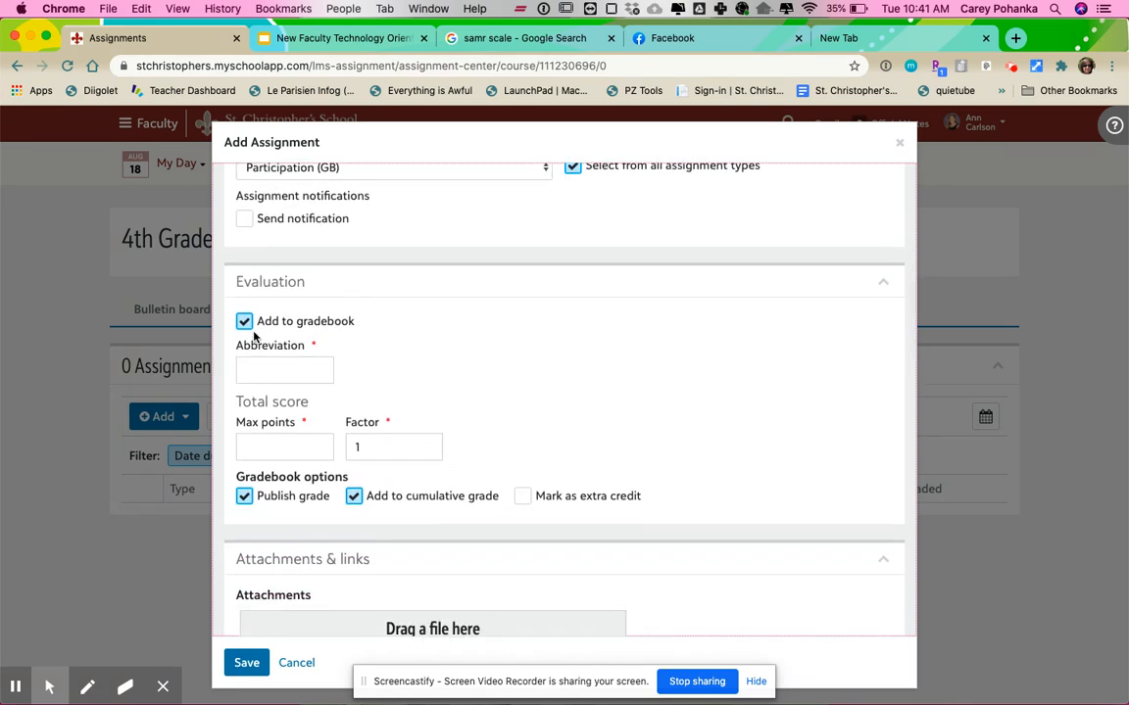
left_click(244, 321)
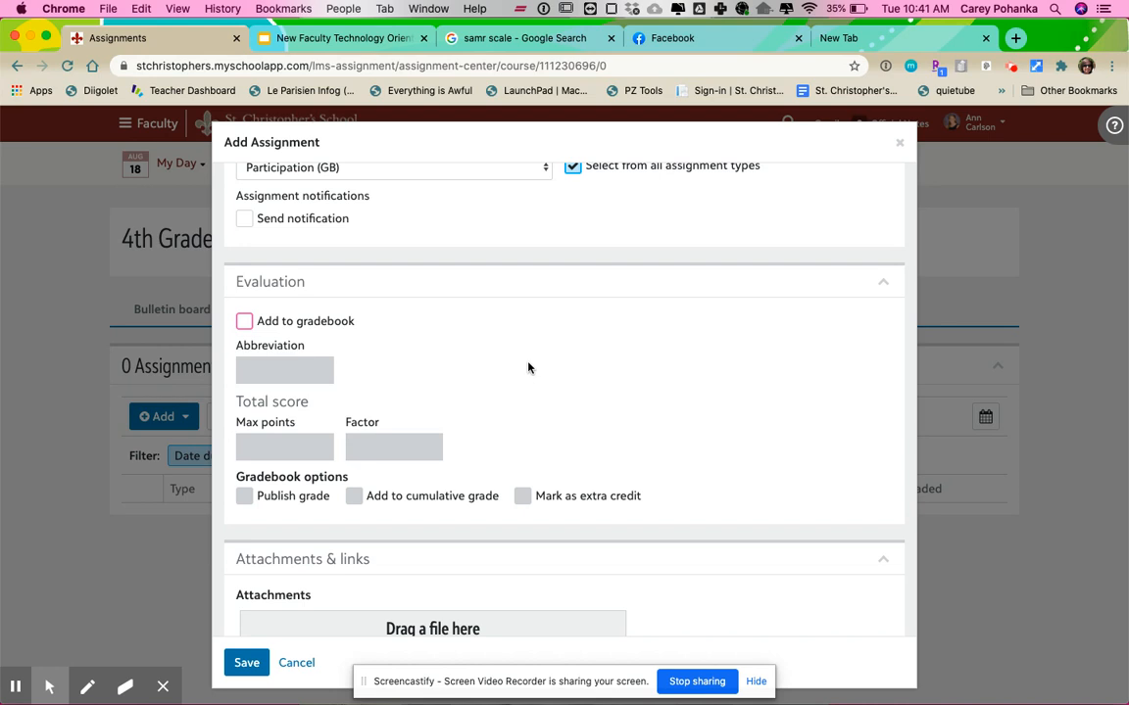
scroll(361, 380, "down", 5)
scroll(359, 380, "up", 5)
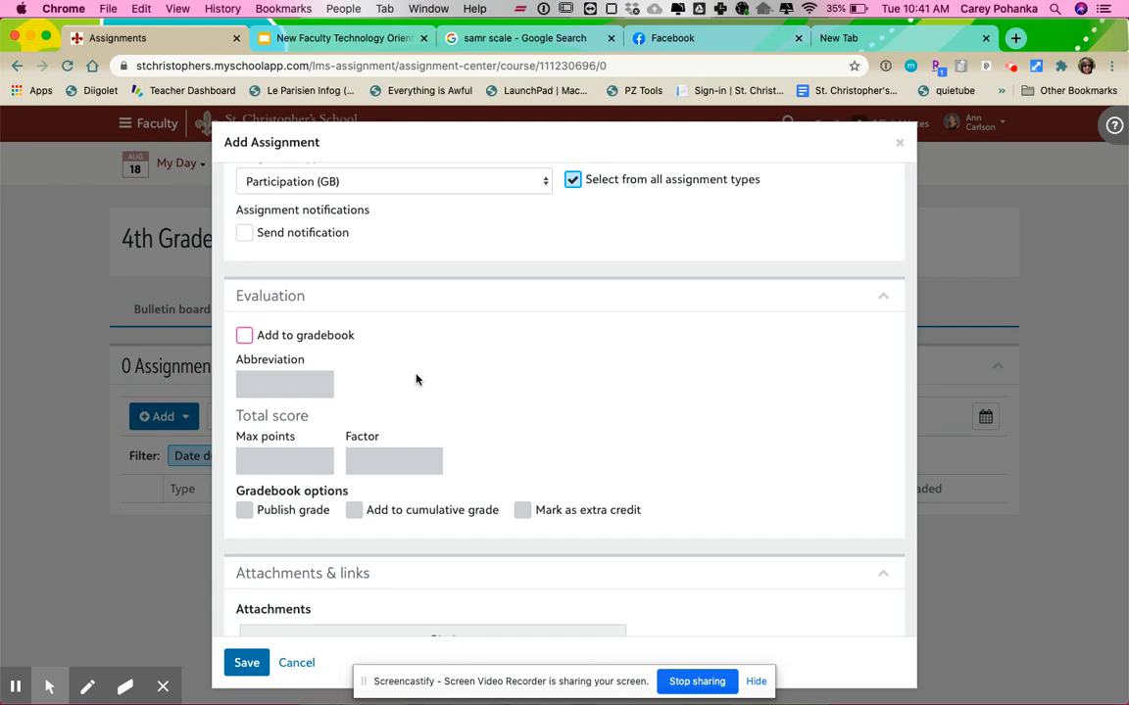
left_click(244, 335)
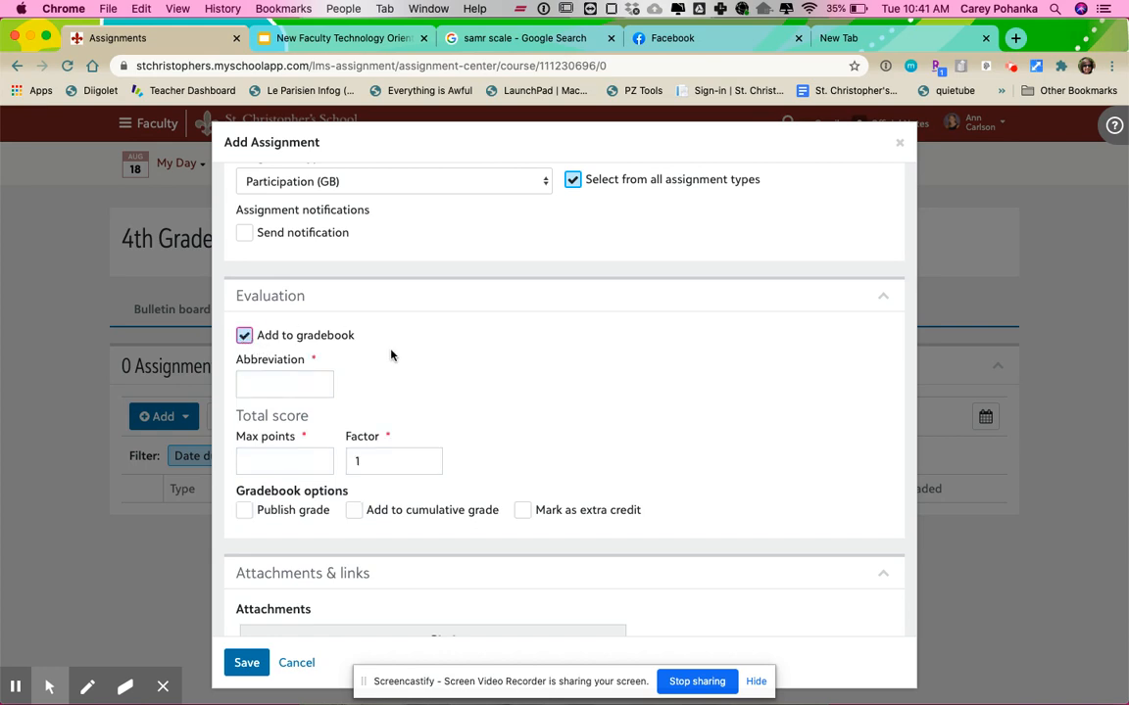
Enter Q1 as the assignment's gradebook abbreviation
left_click(274, 388)
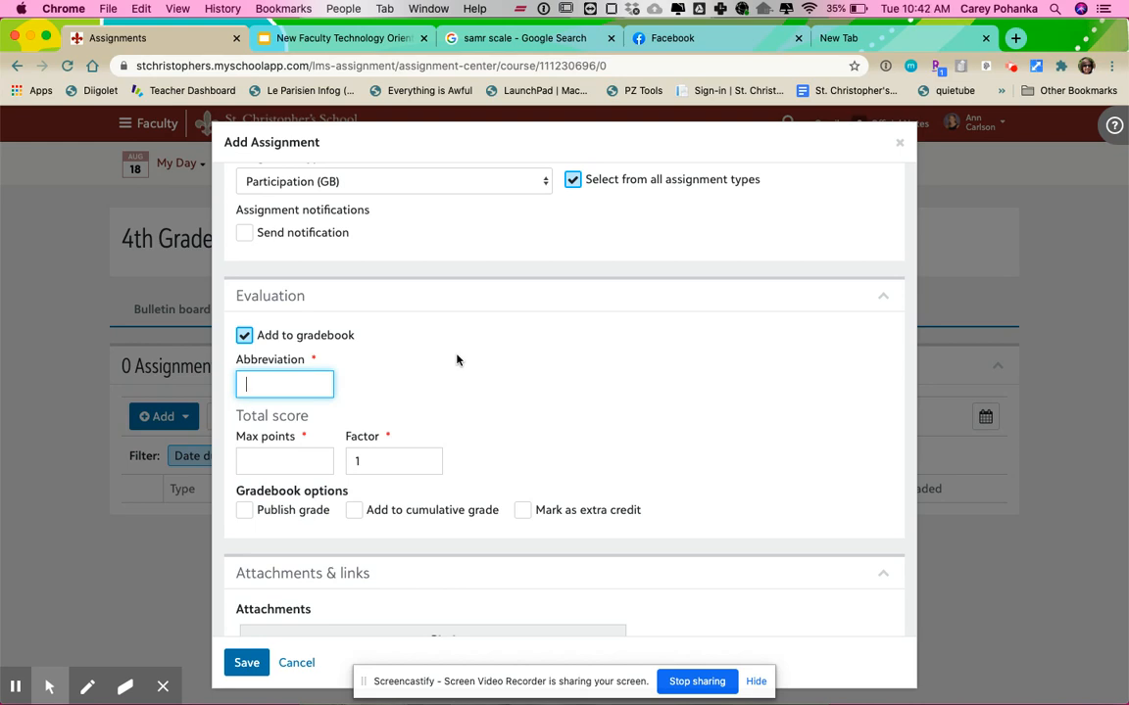
type("Q1.3")
key("BackSpace")
key("BackSpace")
Set the assignment's max points to 10
left_click(286, 458)
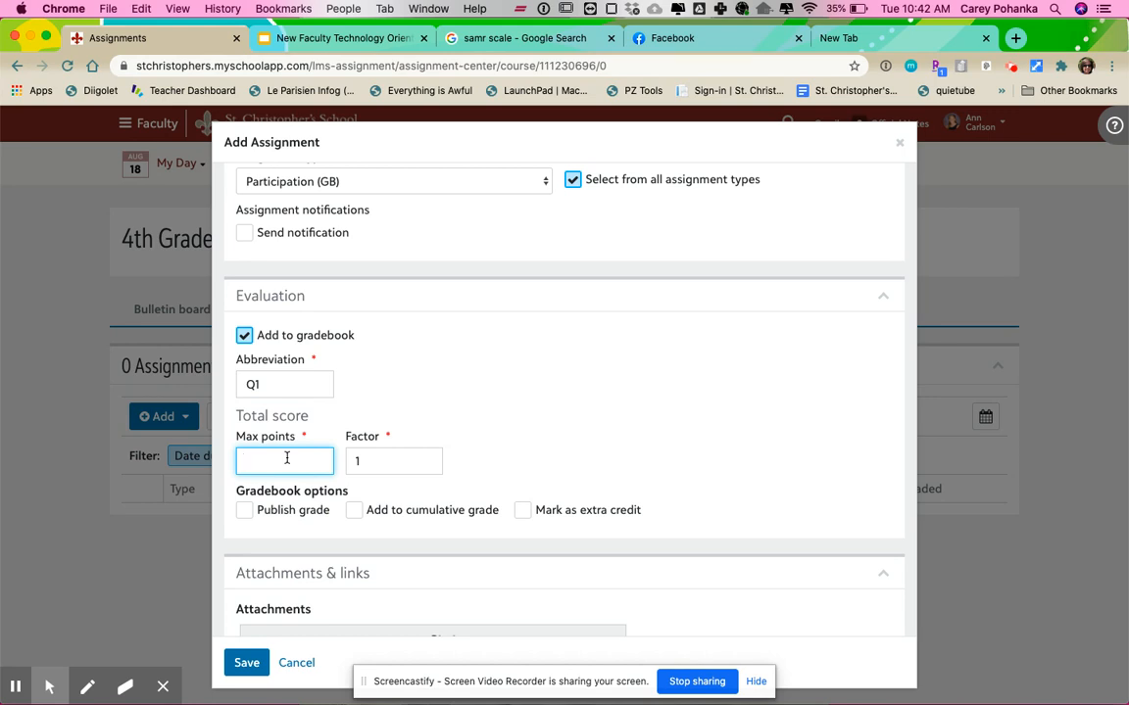
type("100")
key("BackSpace")
key("BackSpace")
key("BackSpace")
type("5")
key("BackSpace")
type("10")
Try a score factor of 2 and set it back to 1
left_click(375, 465)
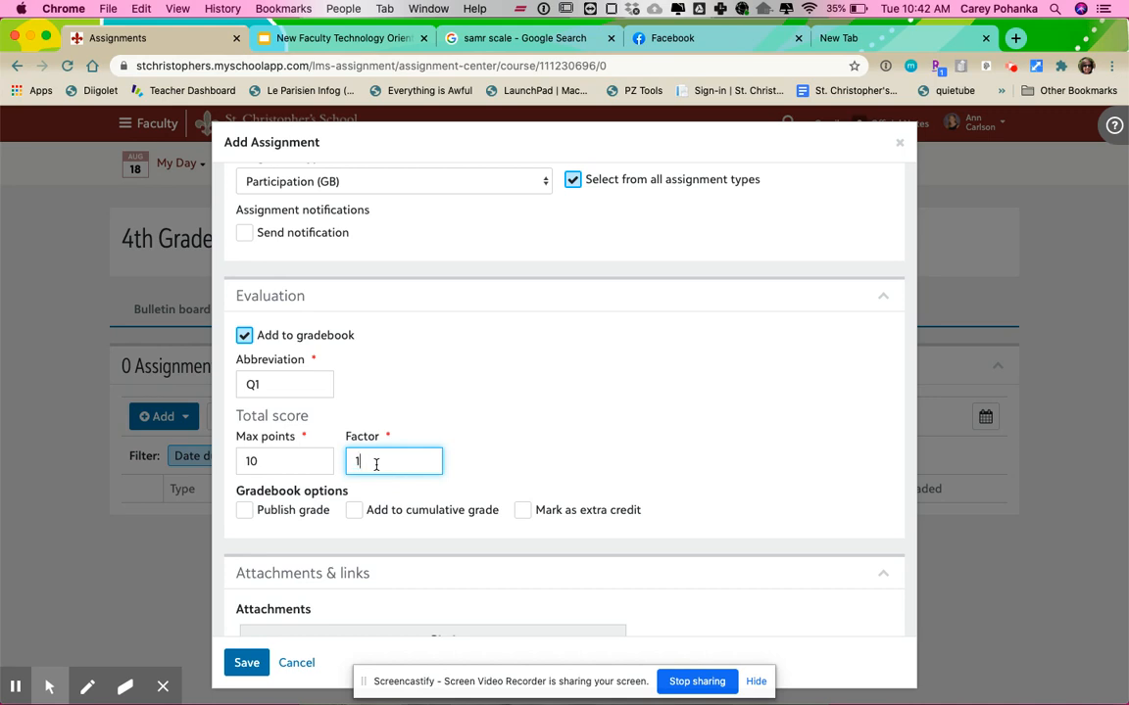
key("BackSpace")
type("2")
key("BackSpace")
type("1")
left_click(539, 421)
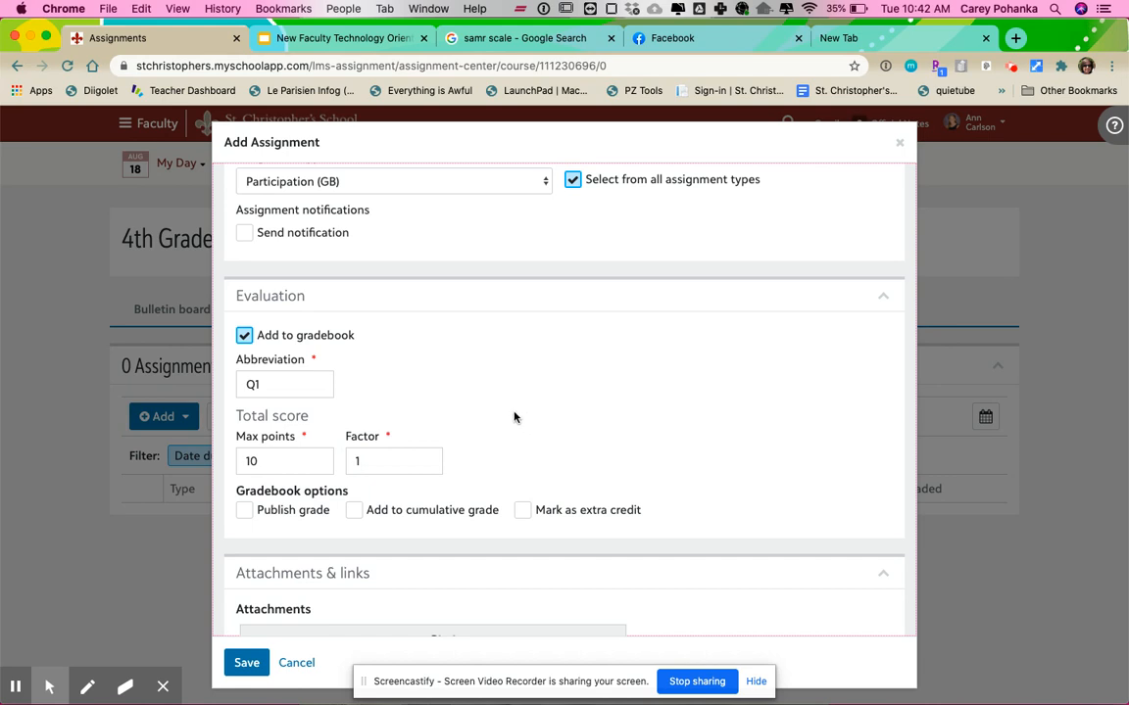
Enable publishing the grade and adding it to the cumulative grade for this assignment
left_click(244, 511)
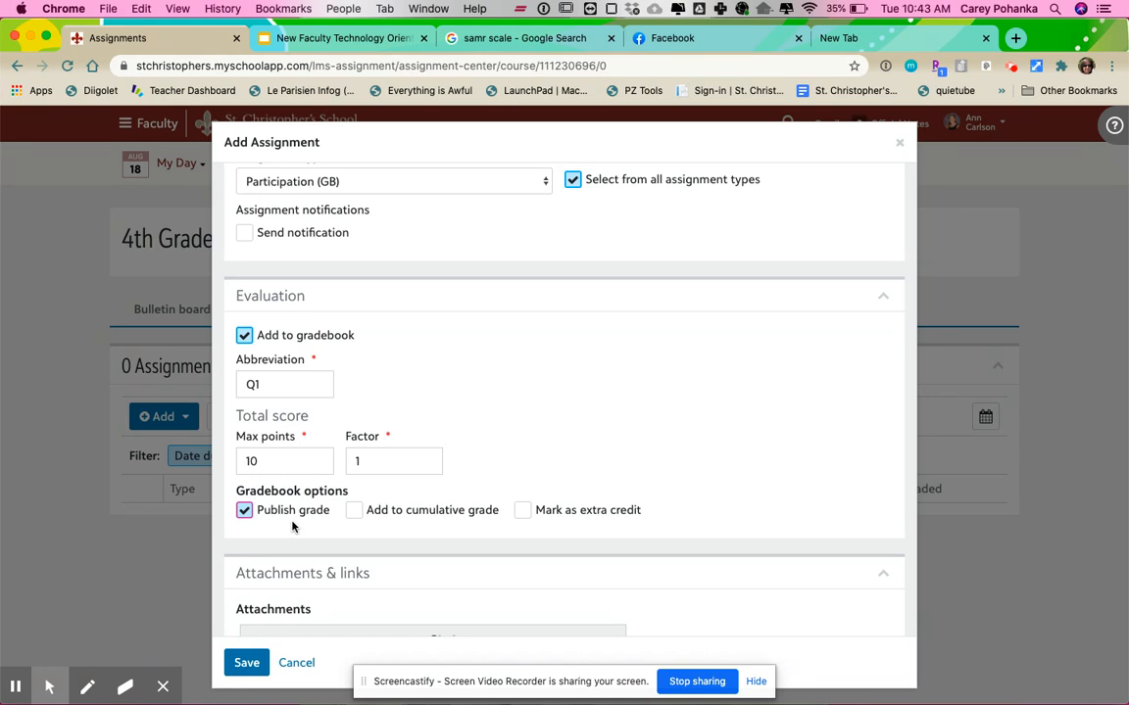
left_click(353, 510)
scroll(443, 527, "down", 5)
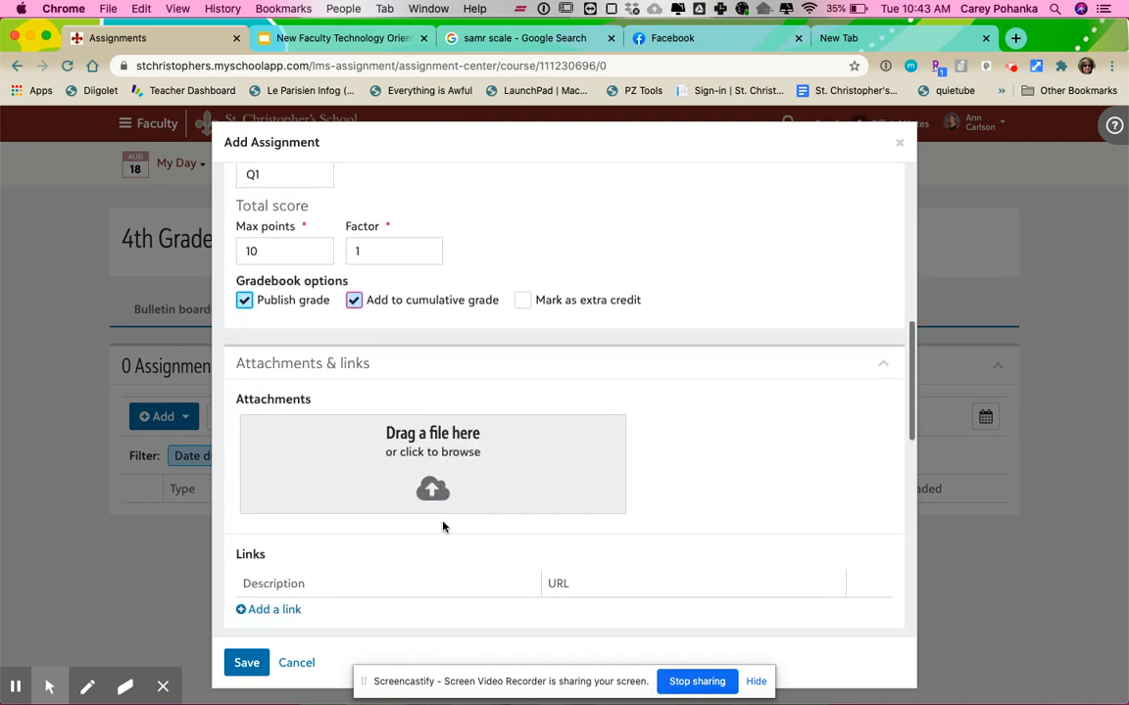
scroll(409, 526, "down", 1)
scroll(371, 469, "down", 2)
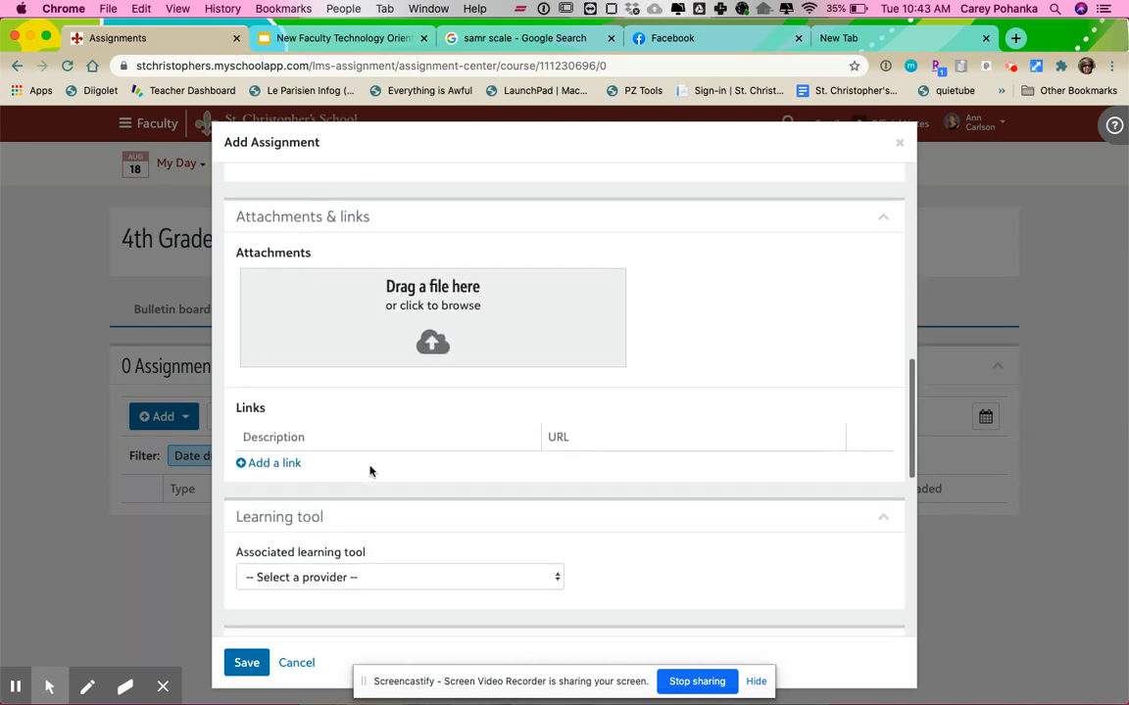
Review the assignment's attachment and link areas and the providers offered as associated learning tool
scroll(370, 472, "up", 1)
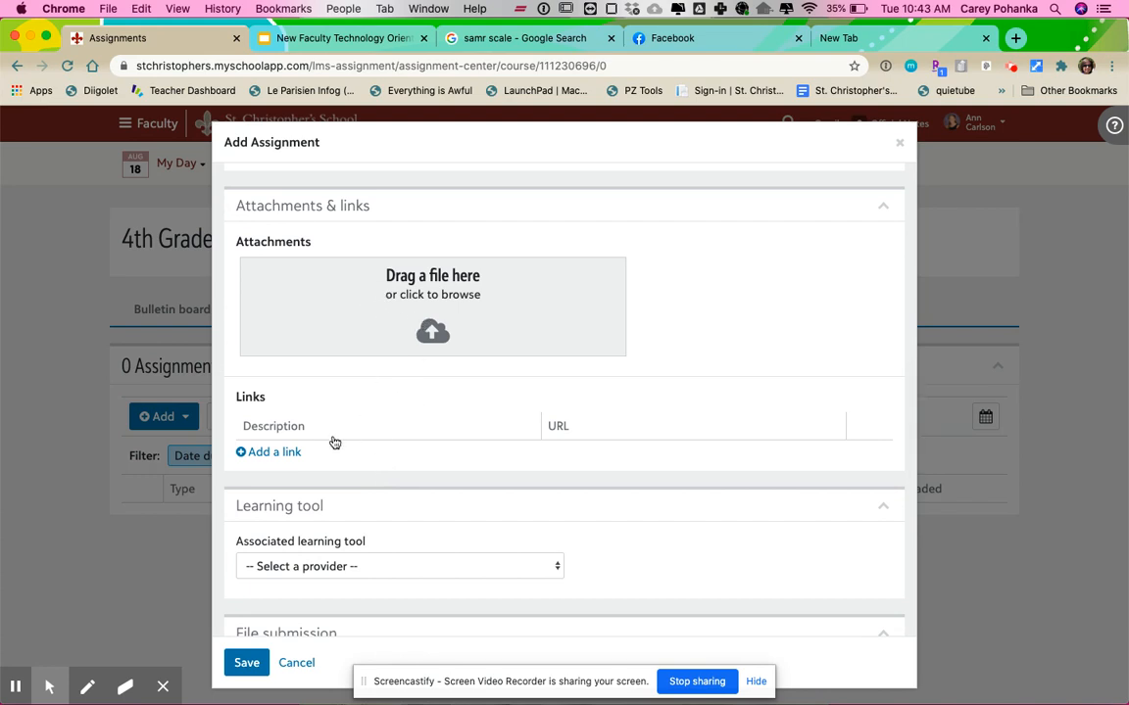
scroll(373, 433, "down", 2)
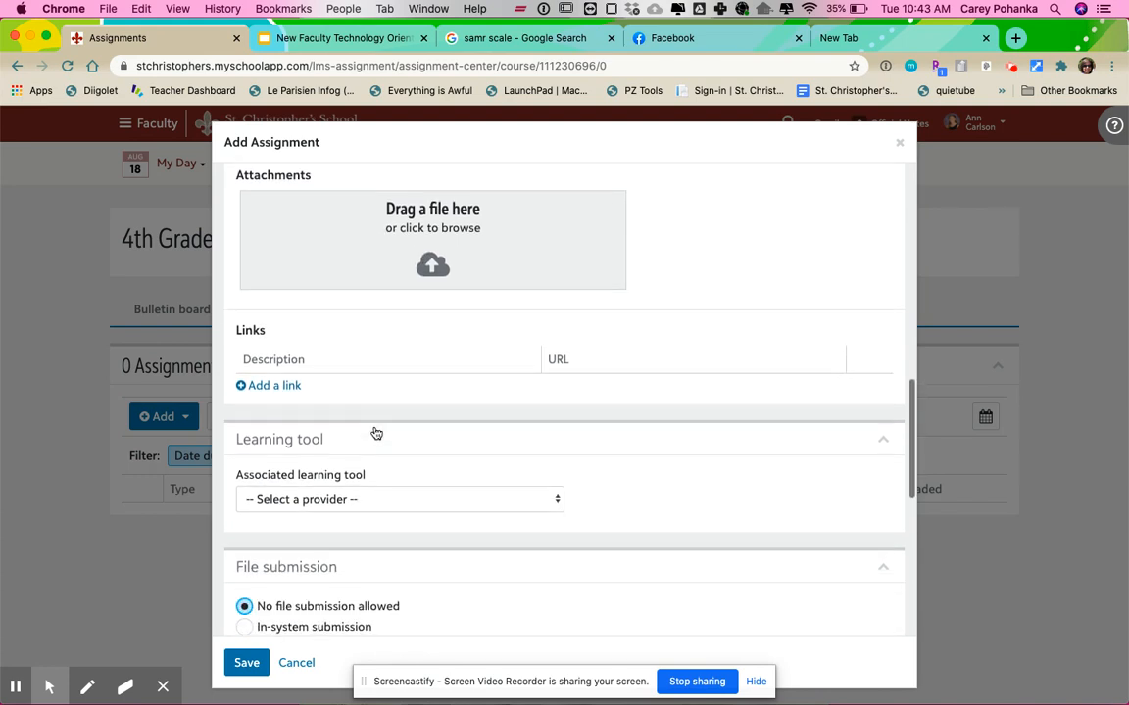
left_click(556, 501)
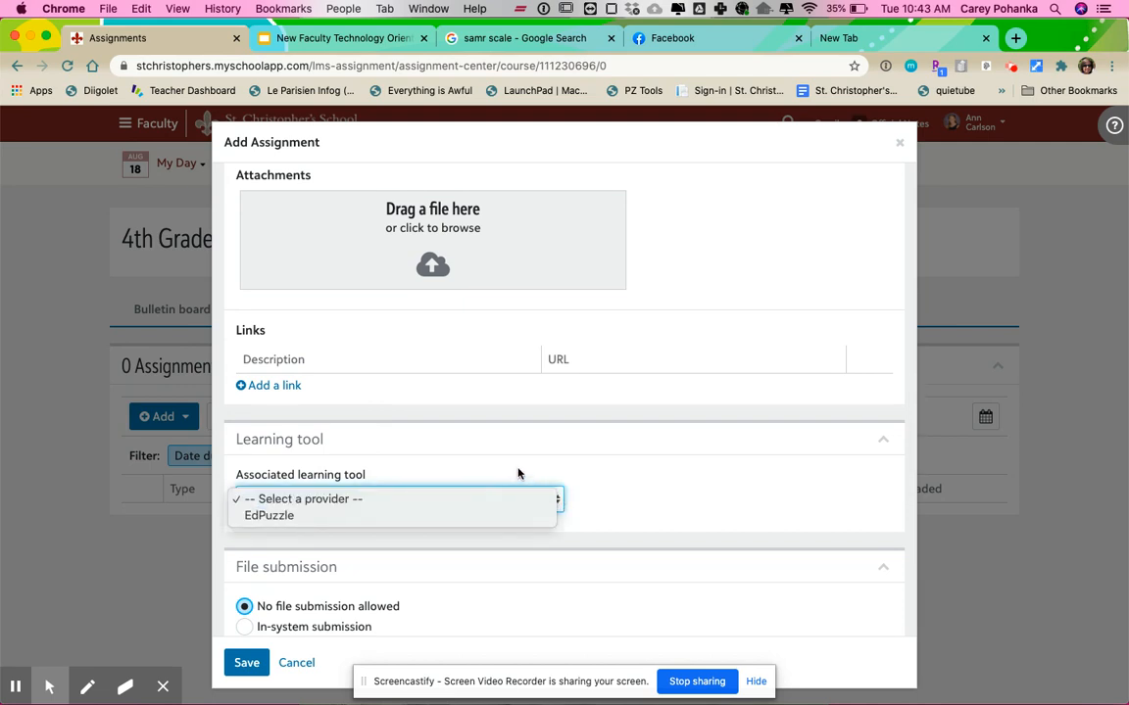
left_click(518, 474)
left_click(557, 501)
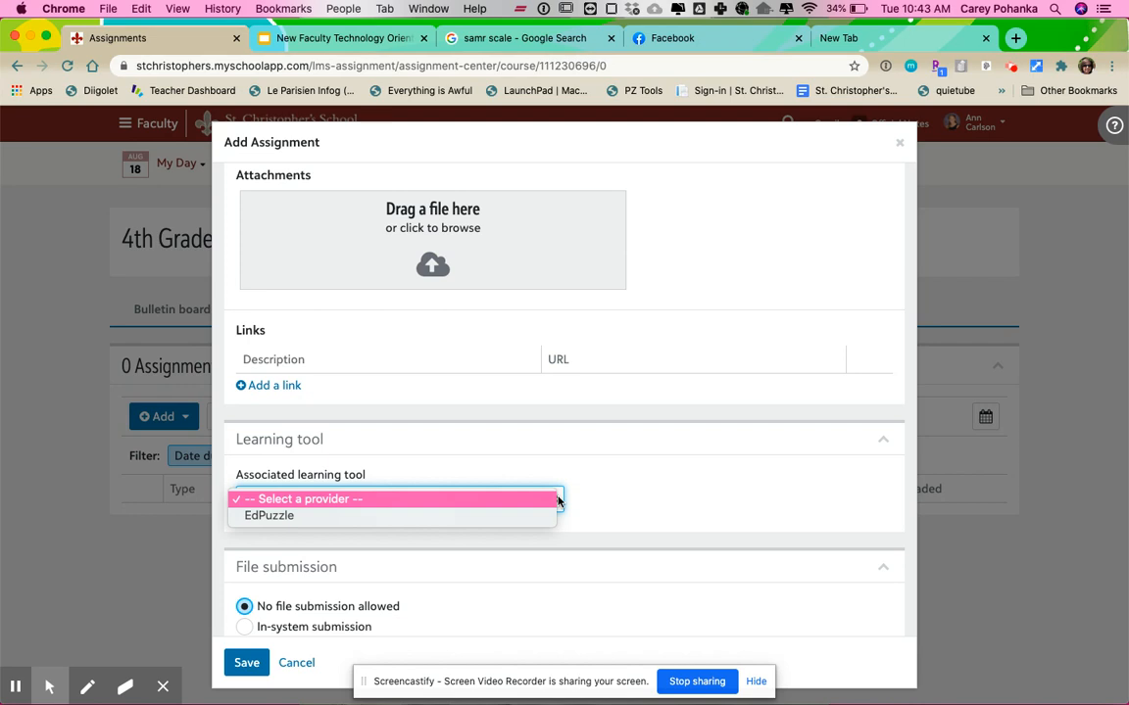
left_click(489, 473)
scroll(438, 534, "down", 3)
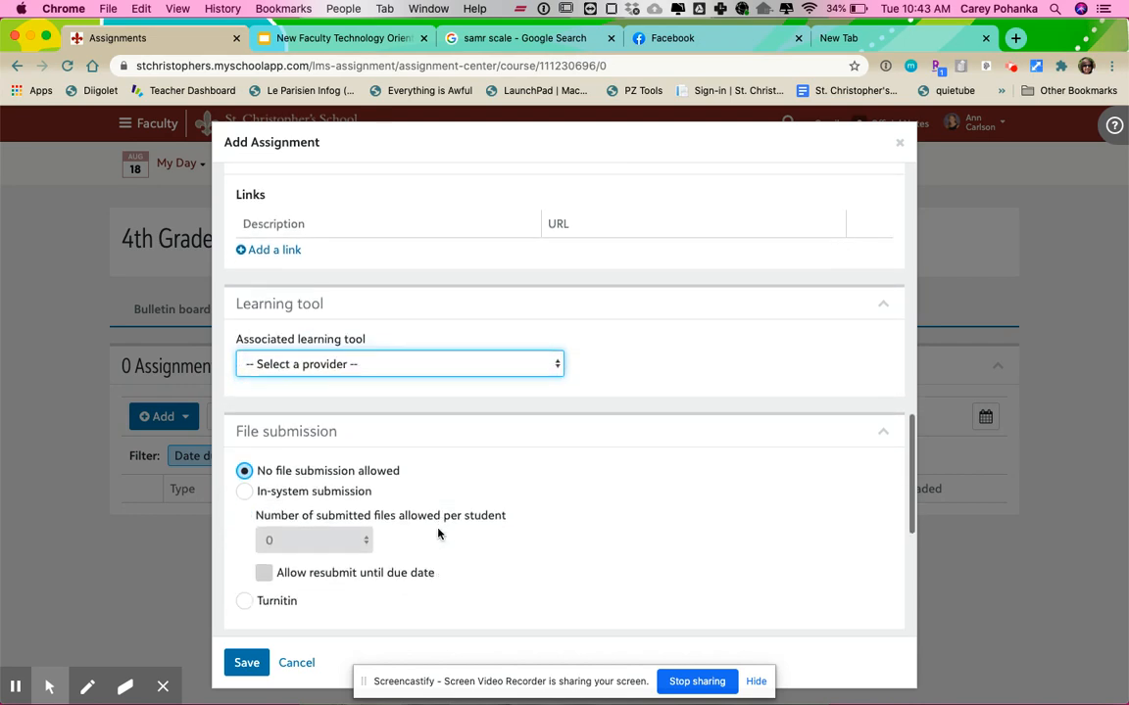
Allow in-system file submission for the assignment and try out the file count and resubmit options
scroll(438, 534, "down", 4)
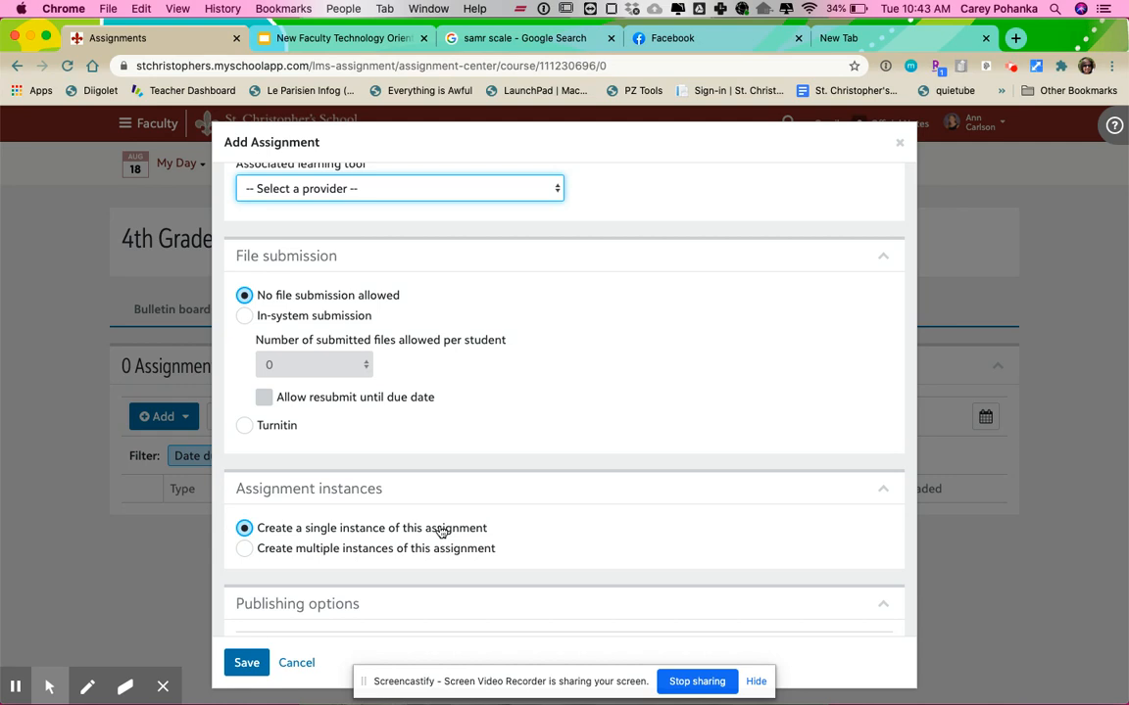
left_click(245, 316)
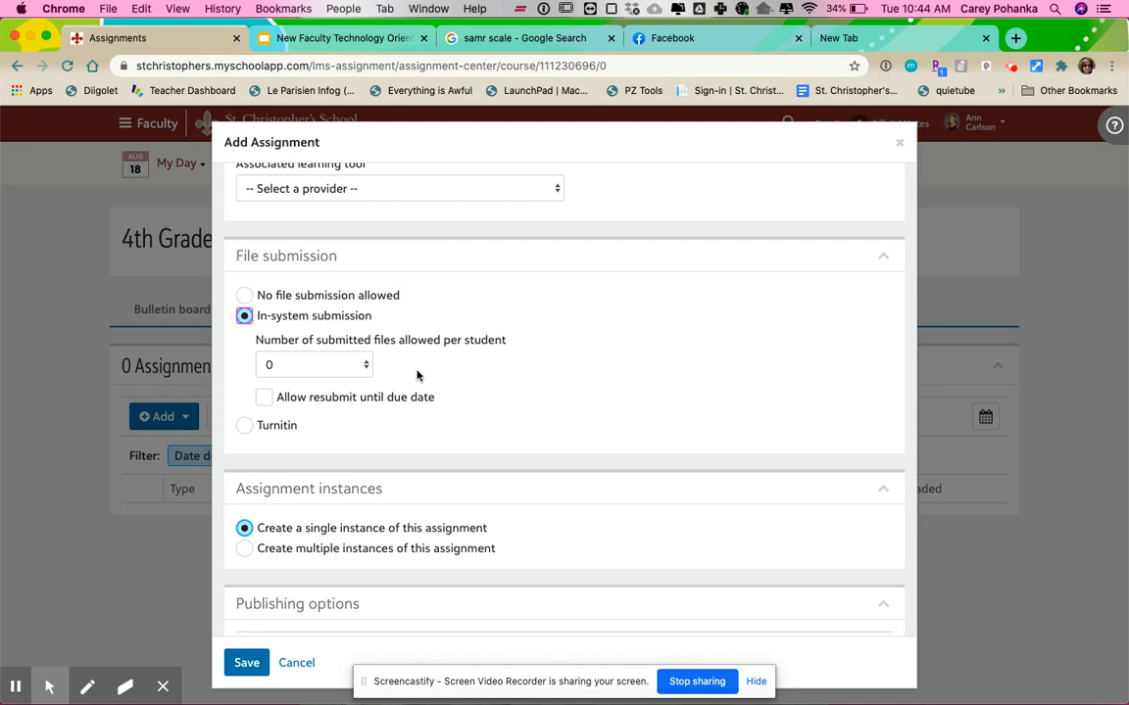
left_click(366, 367)
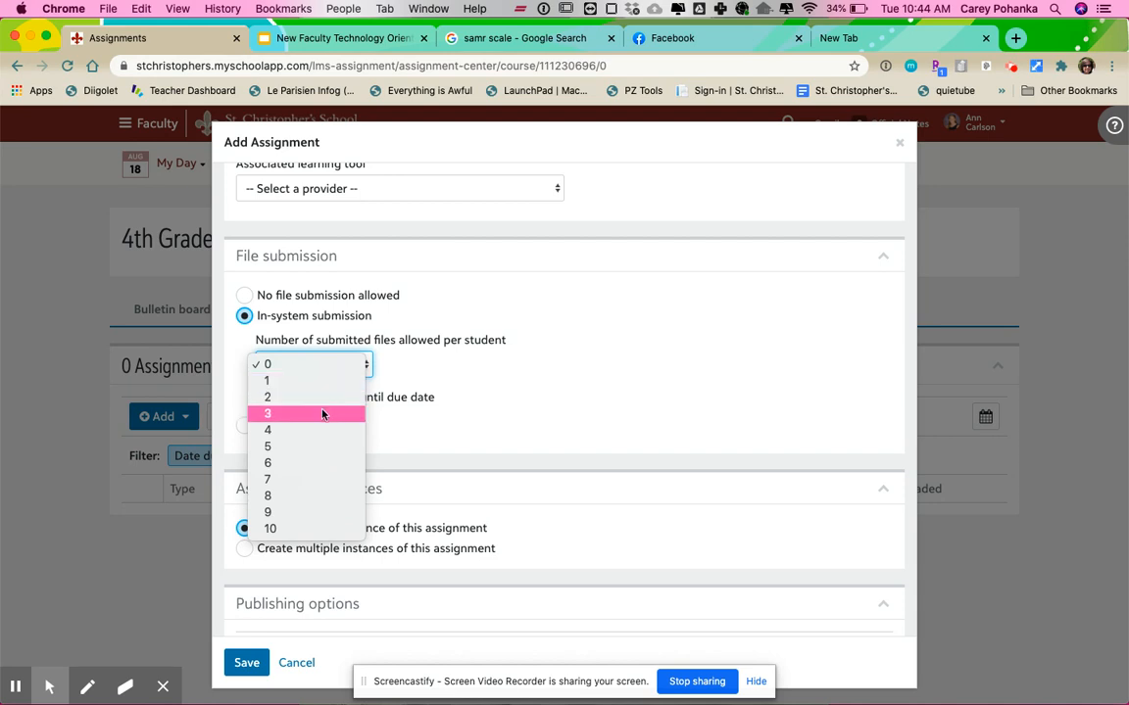
left_click(412, 339)
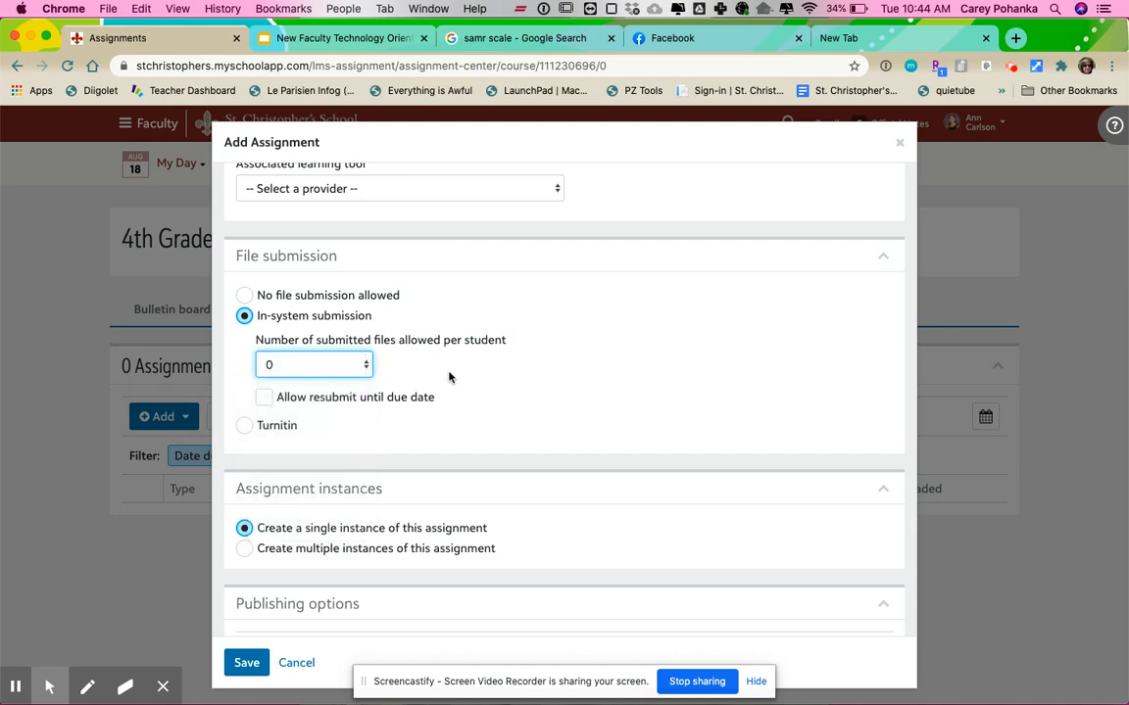
left_click(263, 399)
left_click(265, 399)
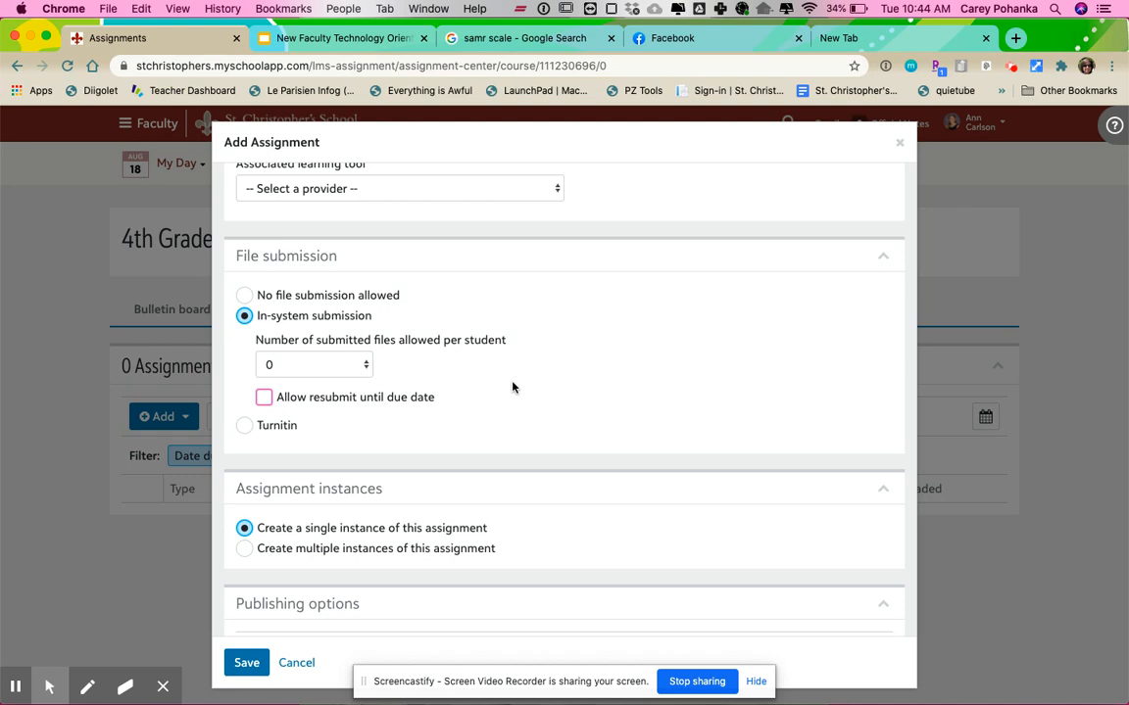
Set the due date of the 4th Grade - 4-C section to 8/20/2020 in the publishing options
scroll(511, 387, "down", 3)
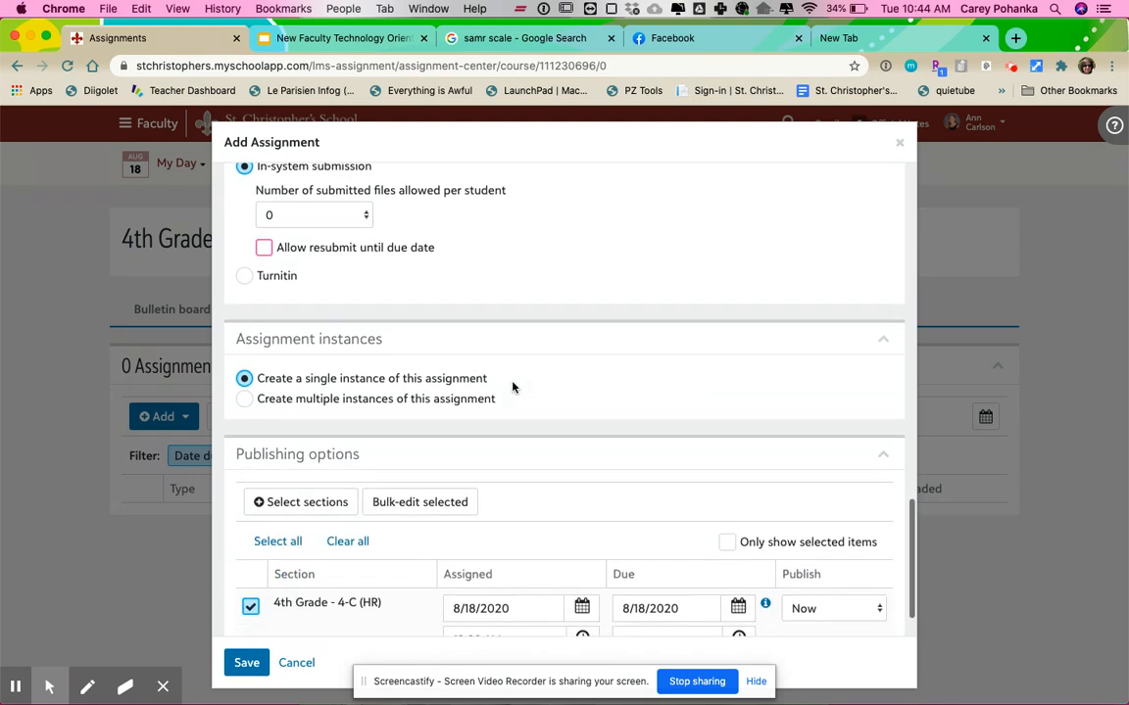
scroll(511, 387, "down", 1)
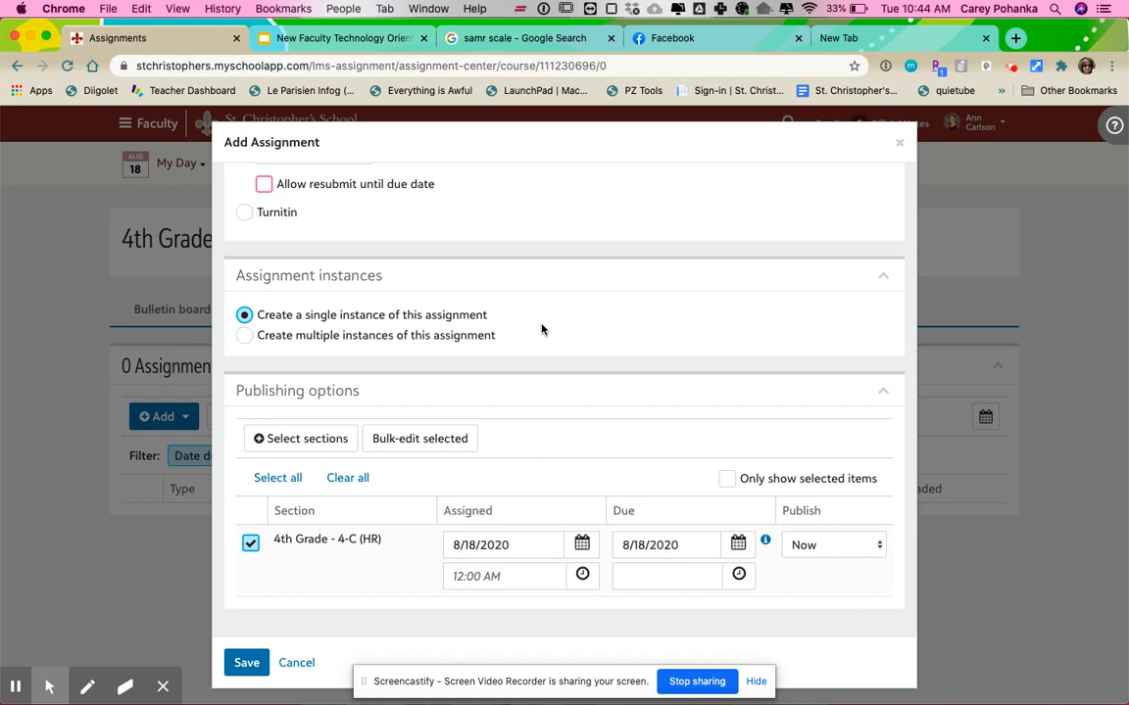
left_click(527, 544)
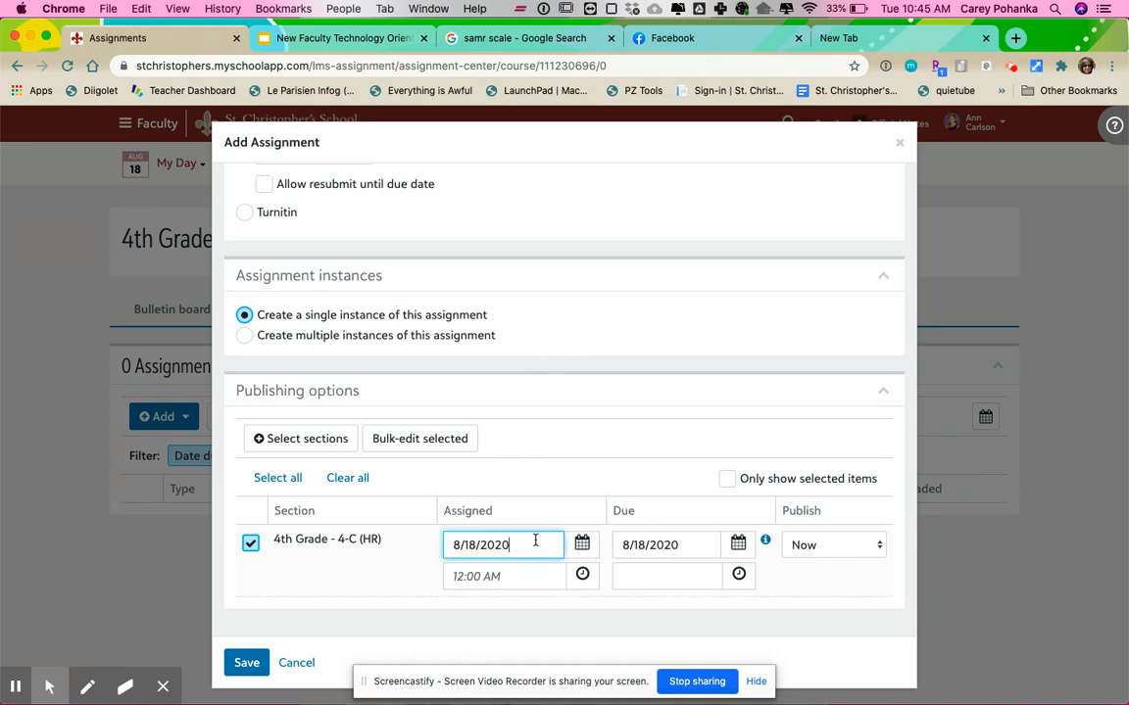
left_click(678, 547)
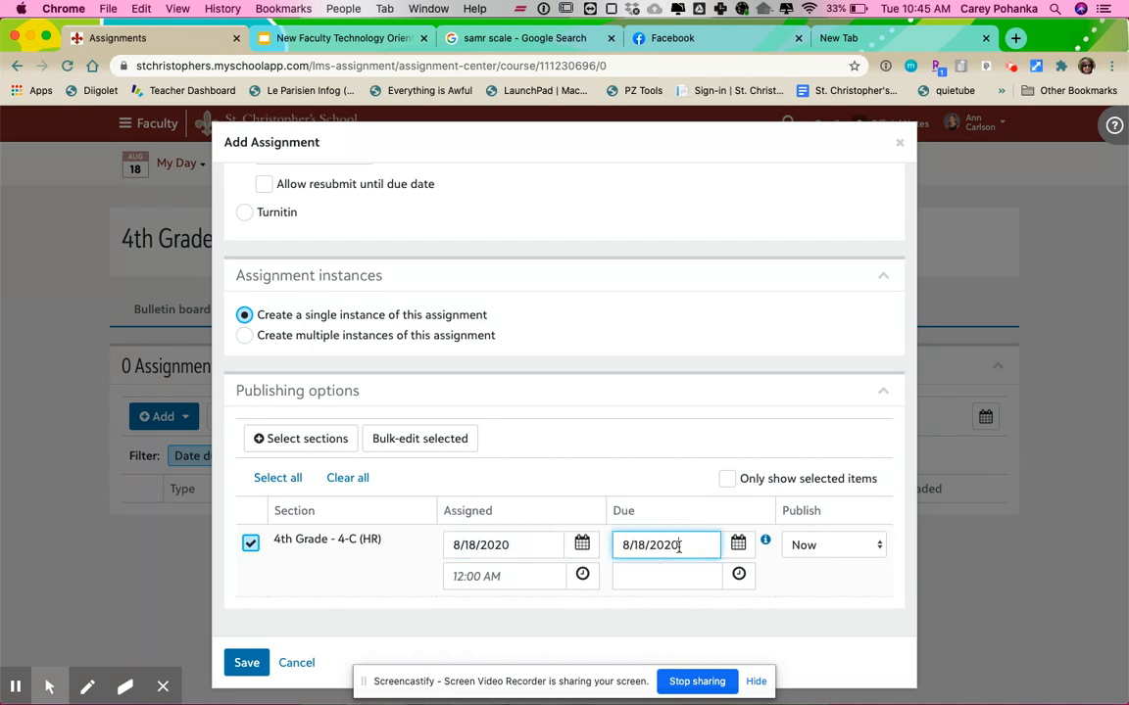
left_click(741, 549)
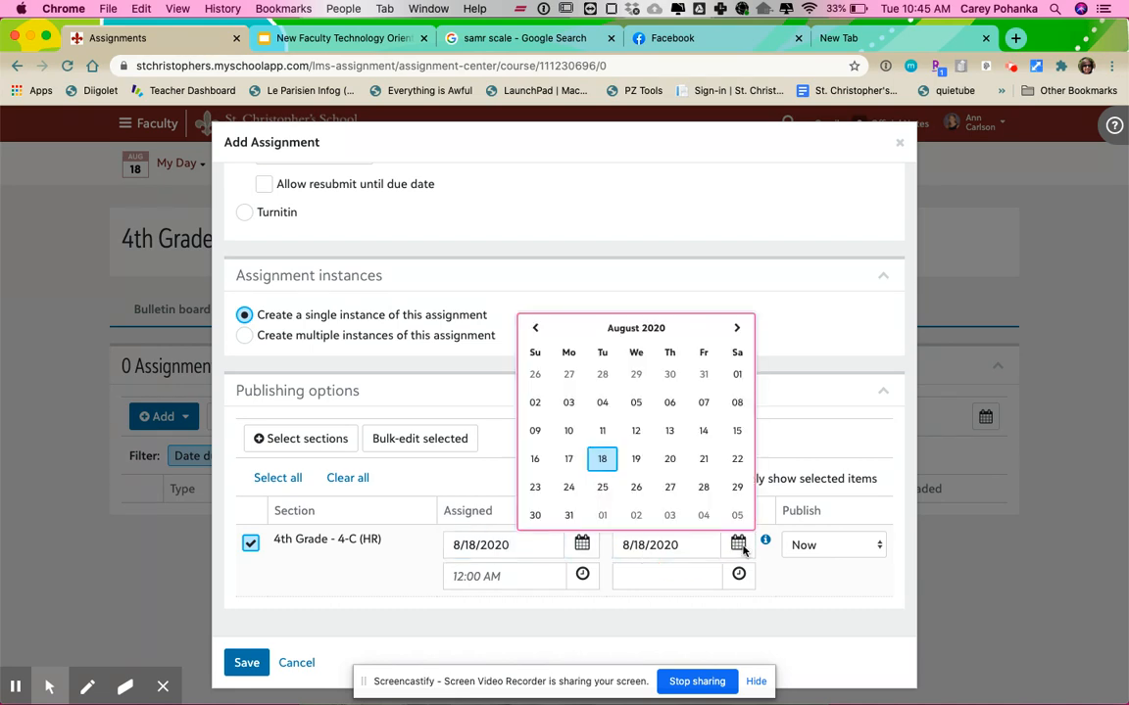
left_click(669, 460)
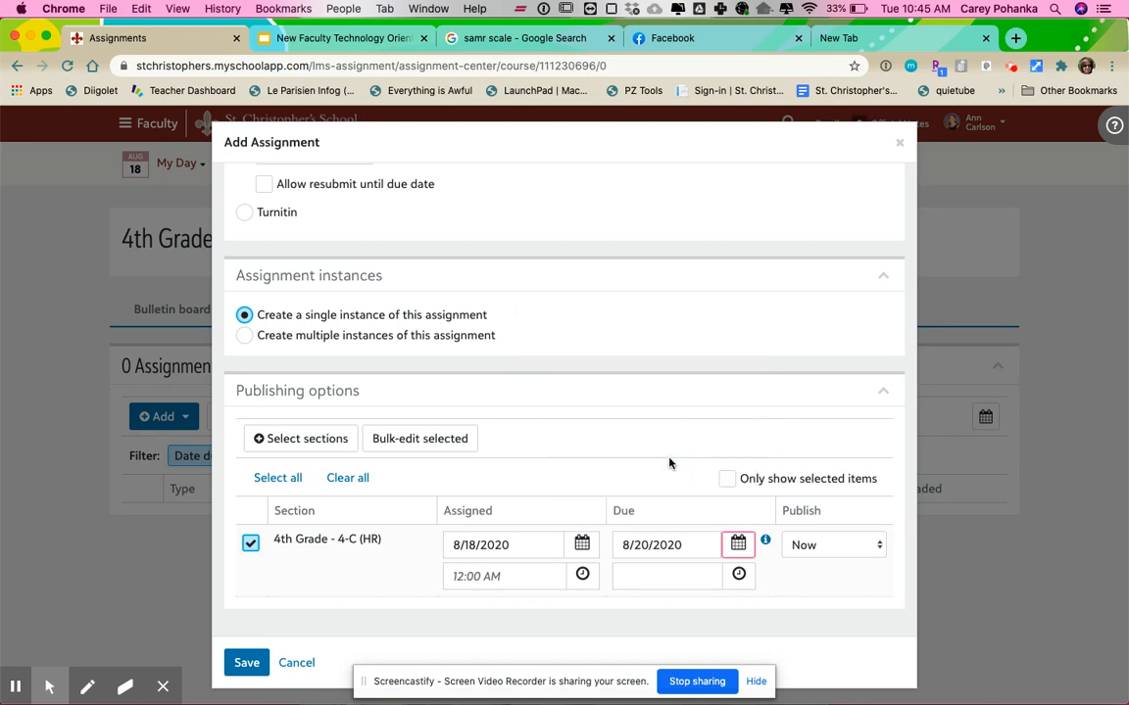
Try the publish options Assigned Date and No for the 4th Grade - 4-C section
left_click(874, 543)
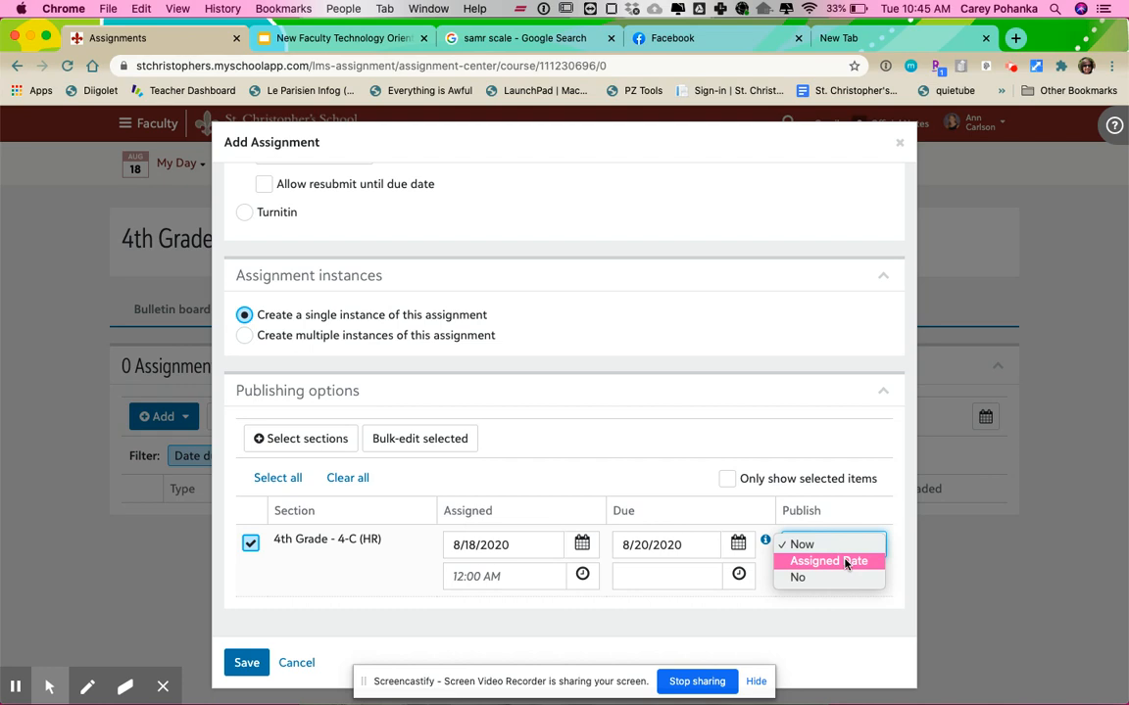
left_click(846, 563)
left_click(879, 542)
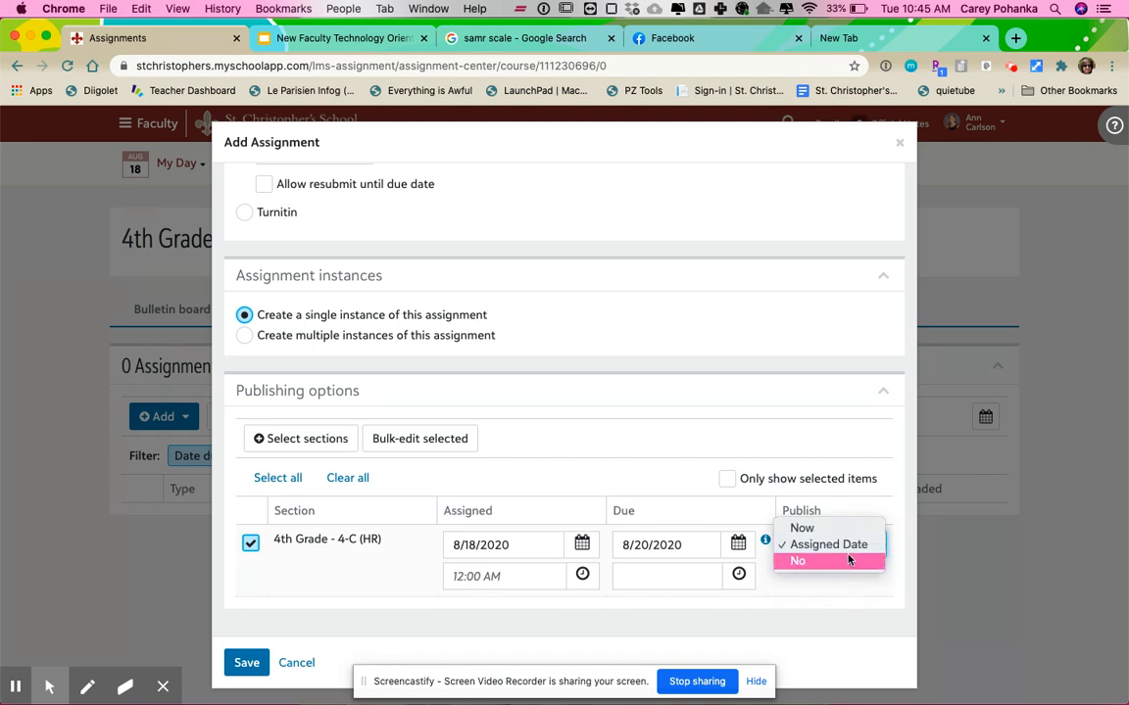
left_click(850, 560)
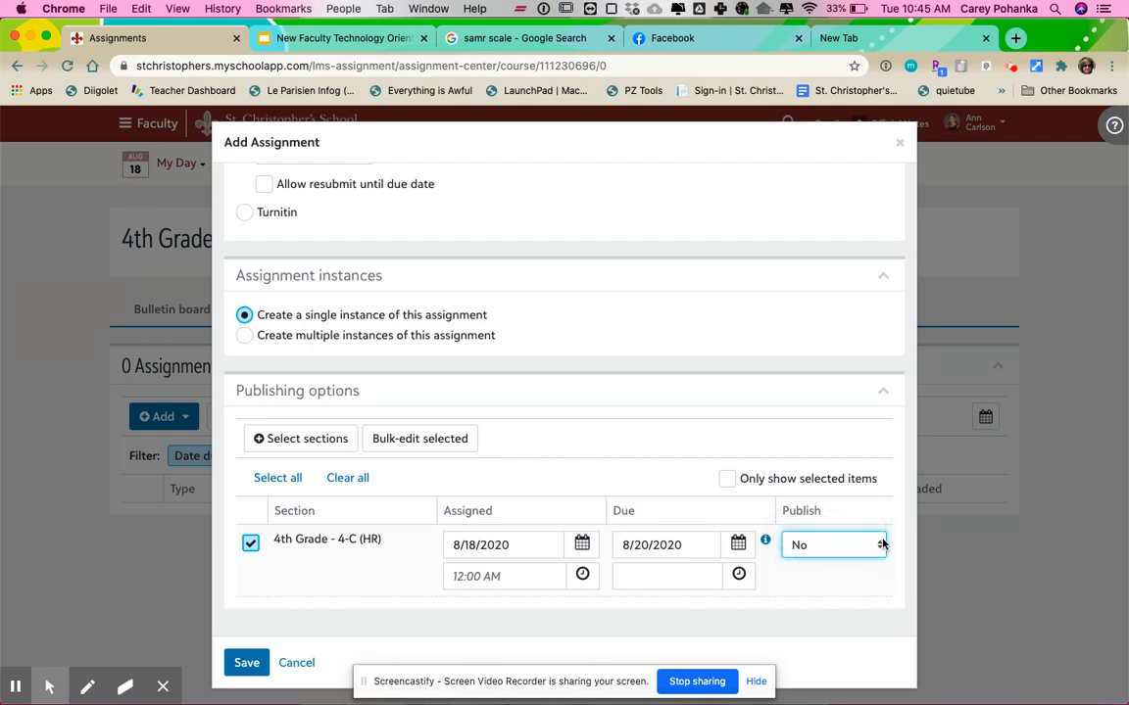
left_click(881, 545)
left_click(801, 438)
left_click(843, 551)
left_click(839, 578)
Set the section's publish option to Now and save the new assignment
left_click(847, 549)
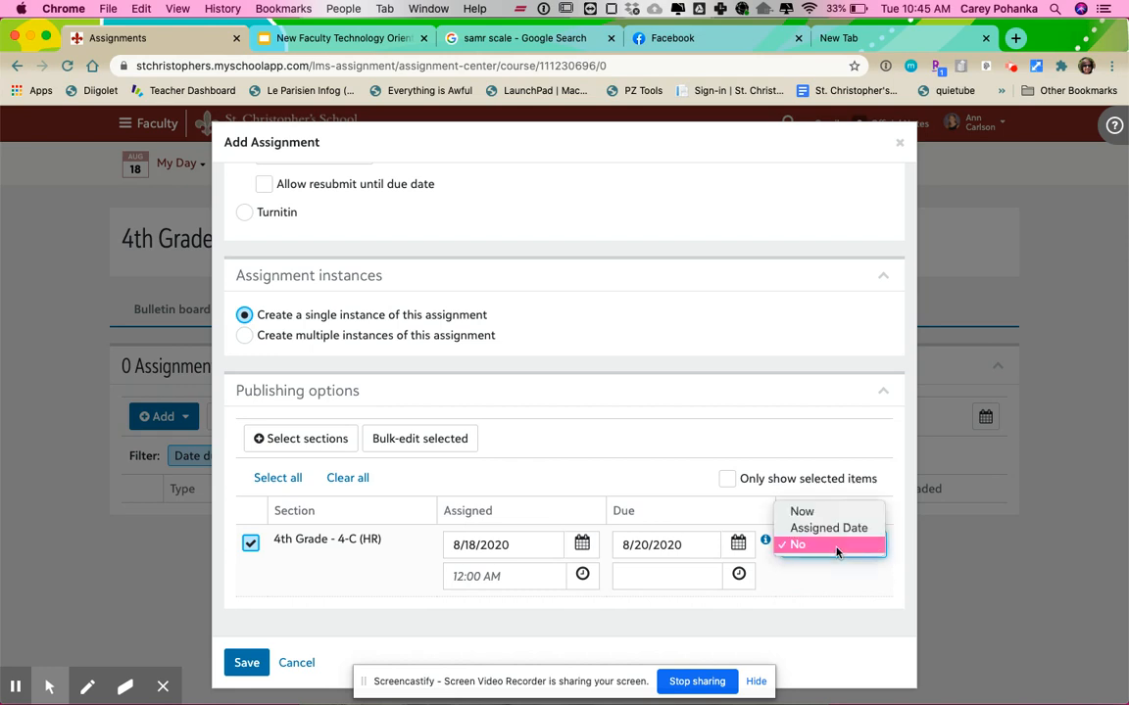
left_click(836, 512)
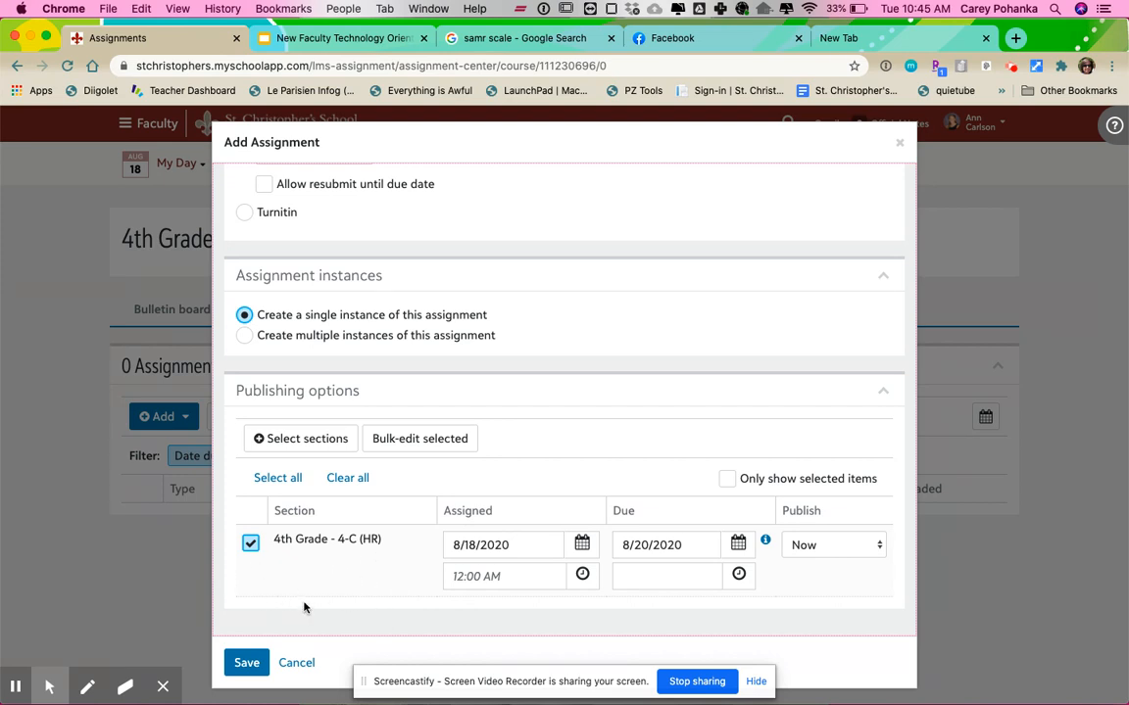
left_click(247, 664)
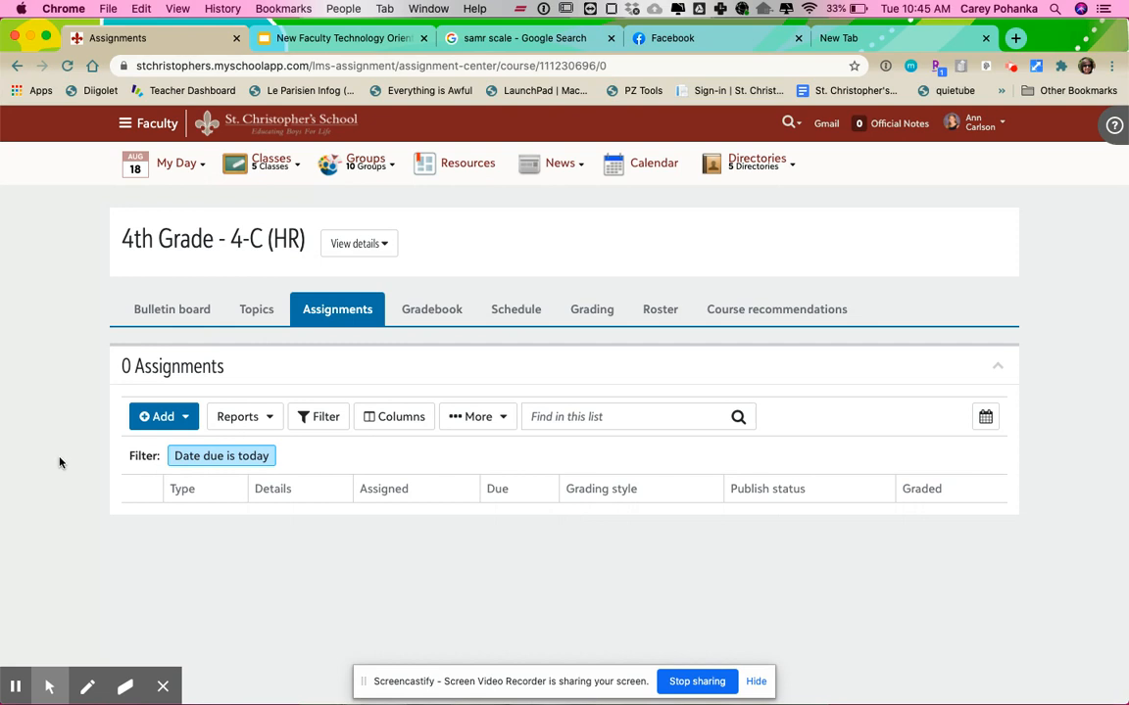
Filter the assignment list to show assignments due in the future
left_click(240, 455)
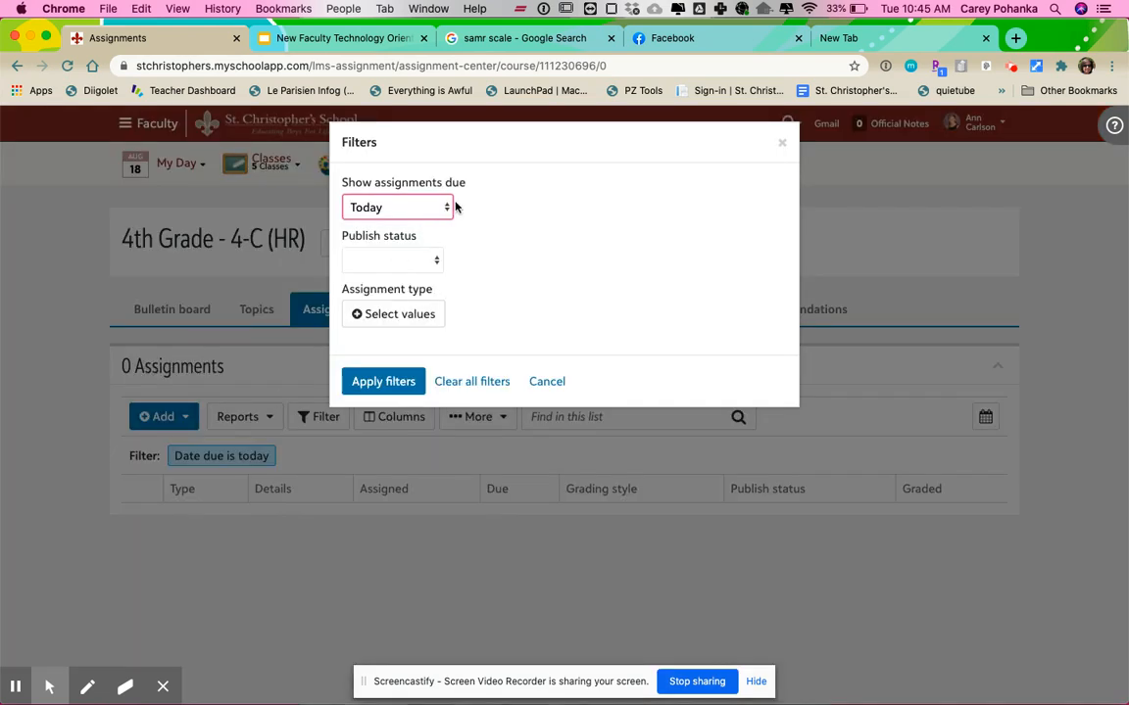
left_click(443, 207)
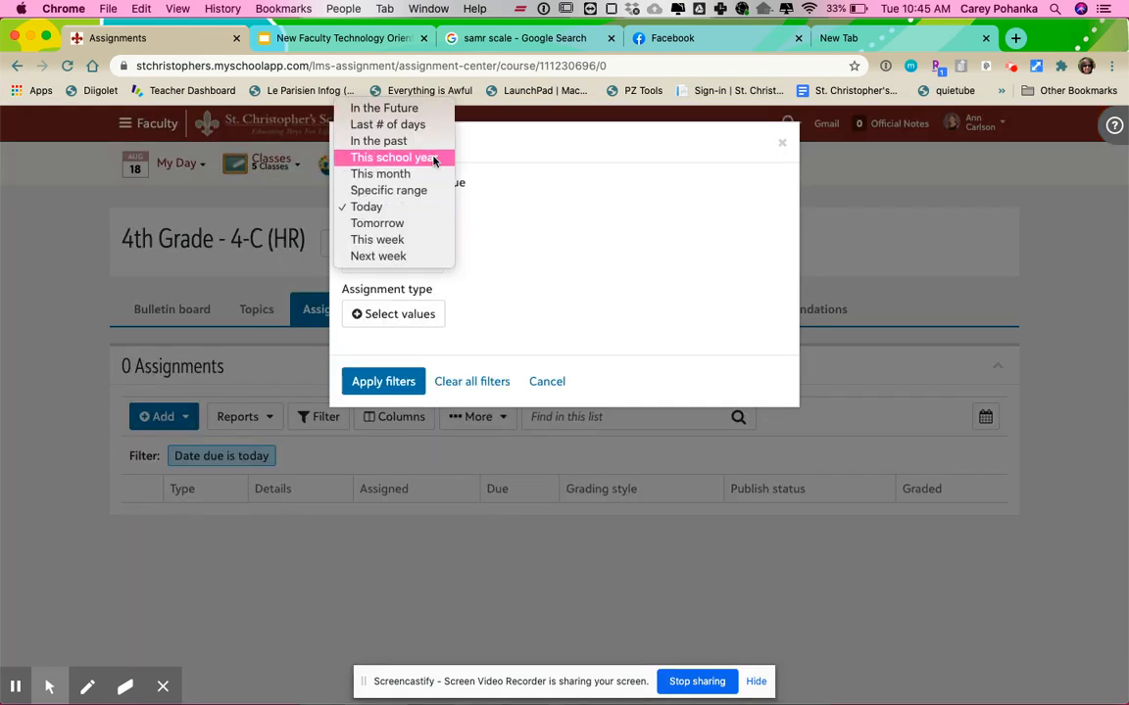
left_click(421, 108)
left_click(377, 380)
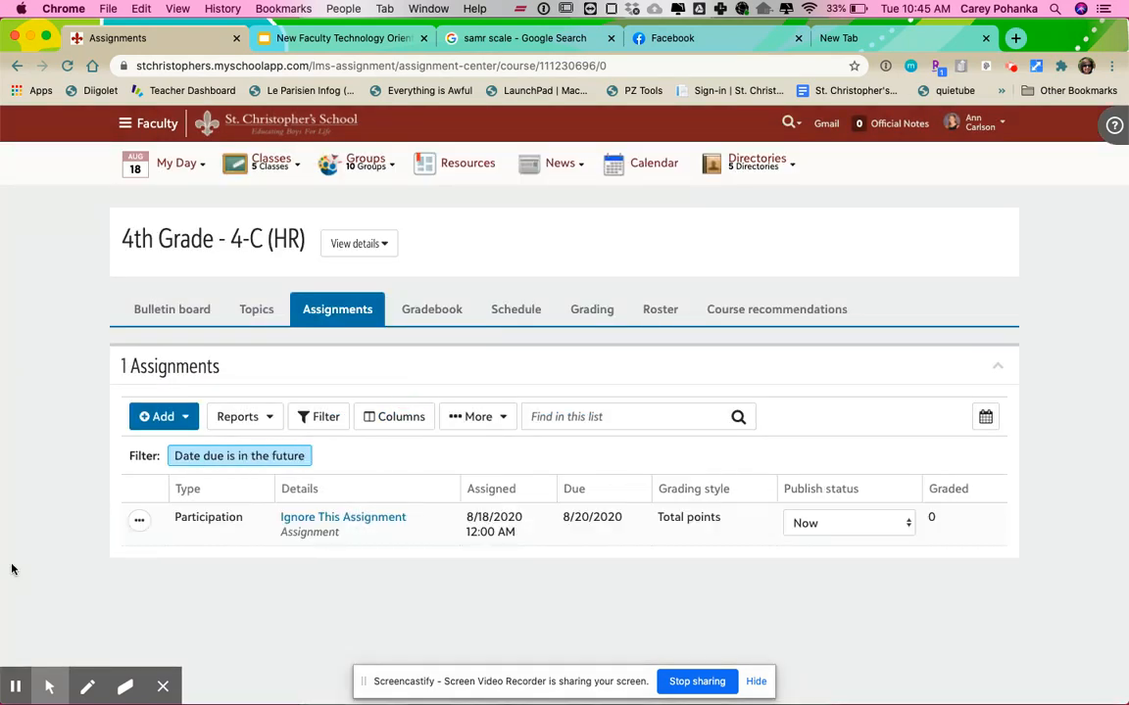